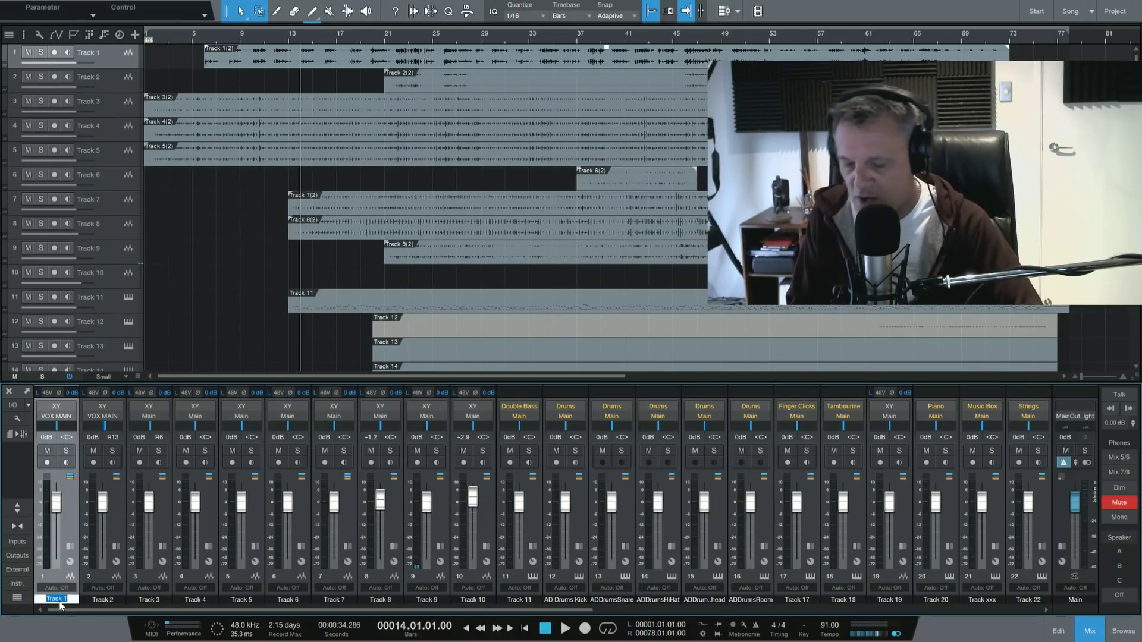
Rename Track 1 as Vox Main.
key("BackSpace")
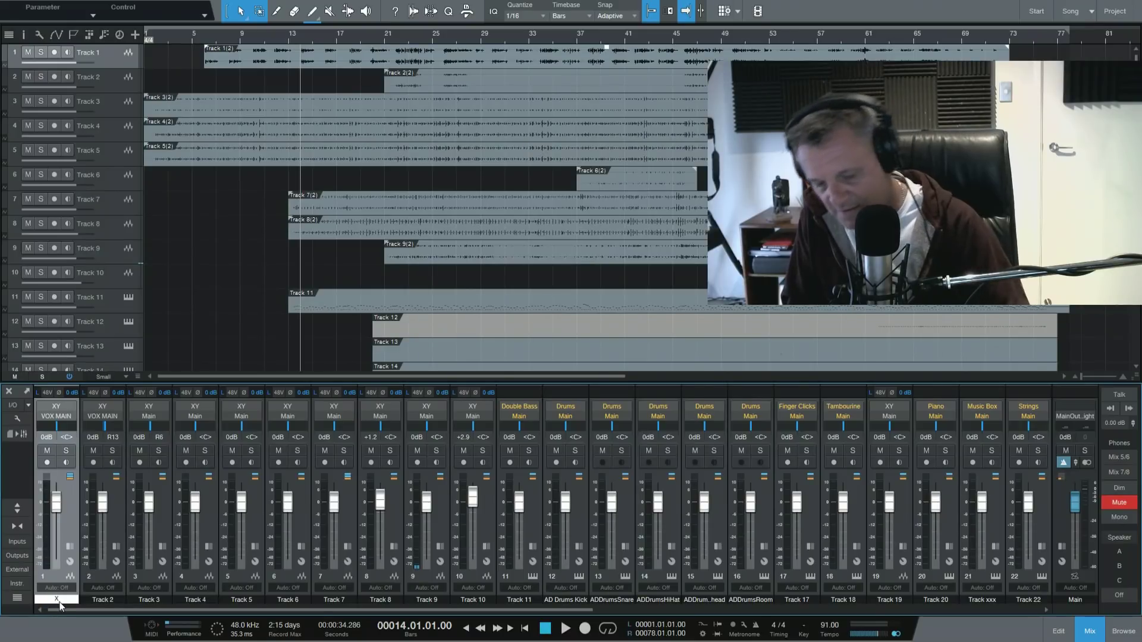
type("Vo")
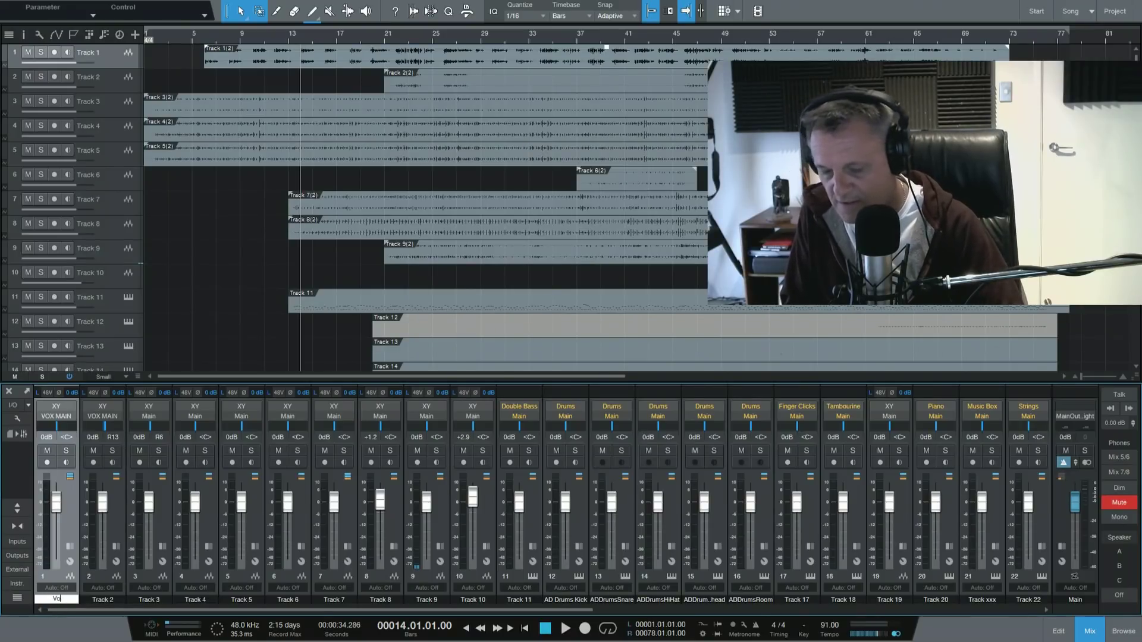
type("x Main")
key("Return")
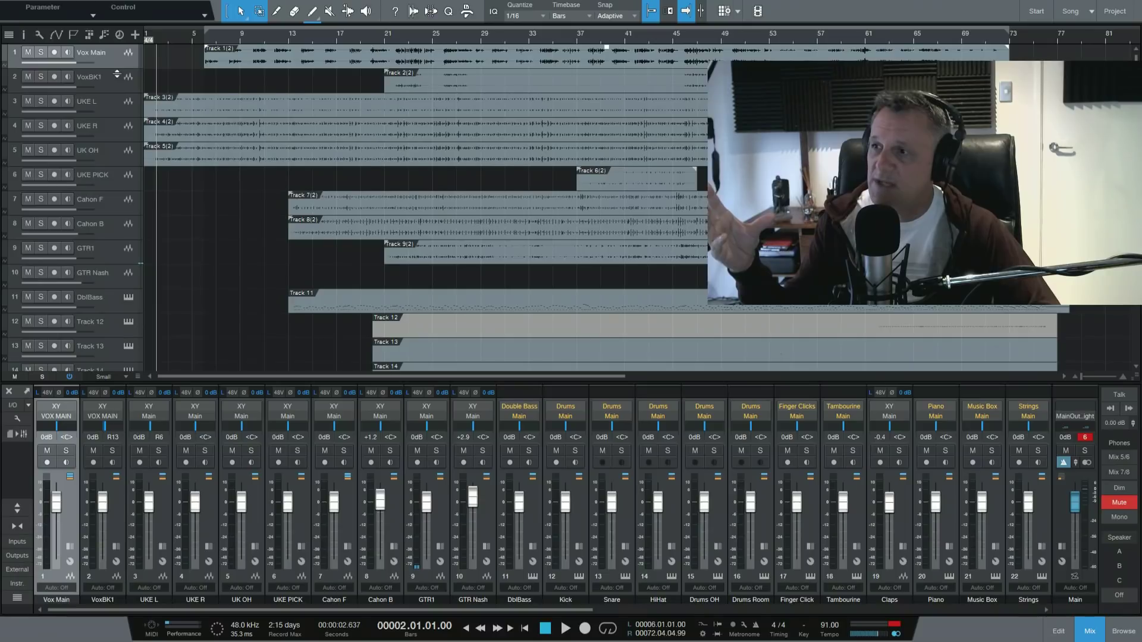
Expand the mixer to full height and colour the Kick, Snare, HiHat, Drums OH and Drums Room channels purple.
left_click_drag(117, 73, 117, 123)
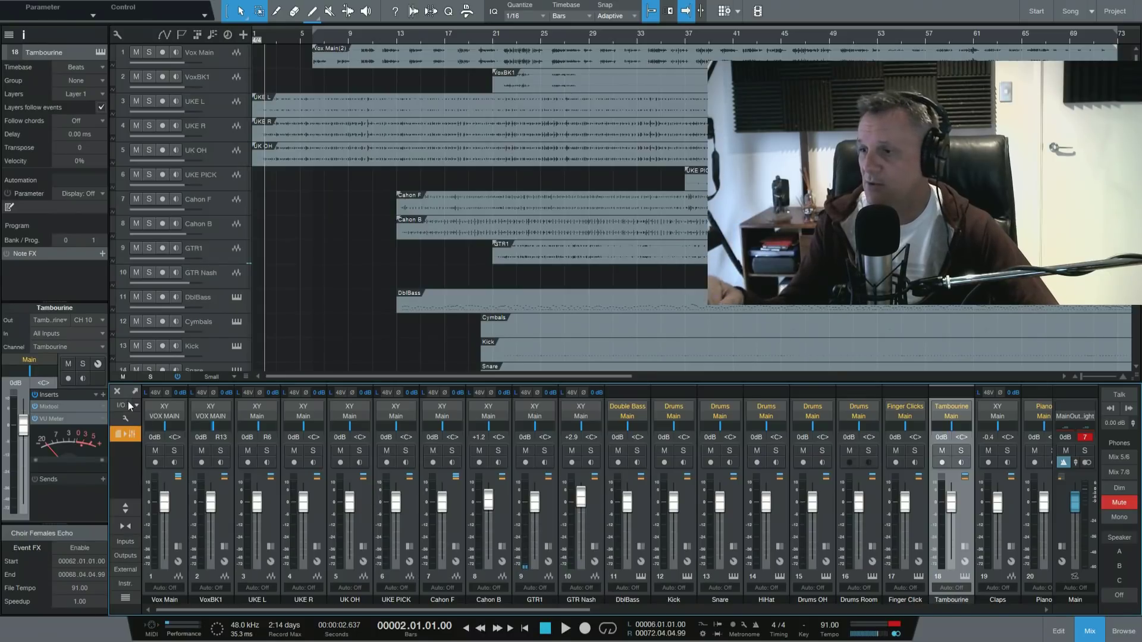
left_click(136, 391)
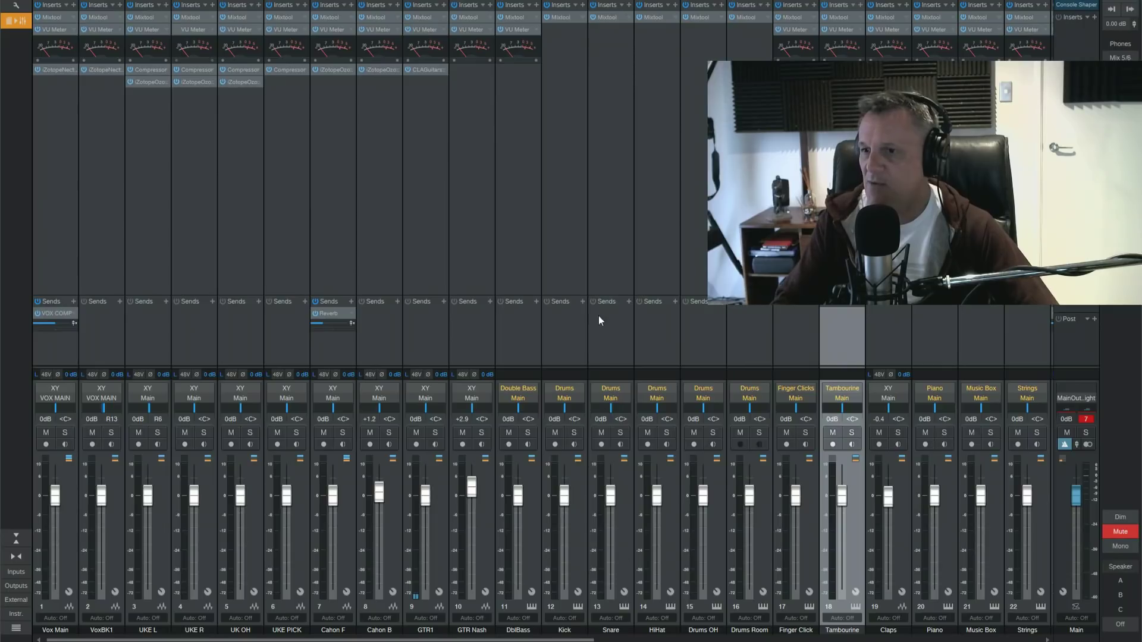
left_click(565, 234)
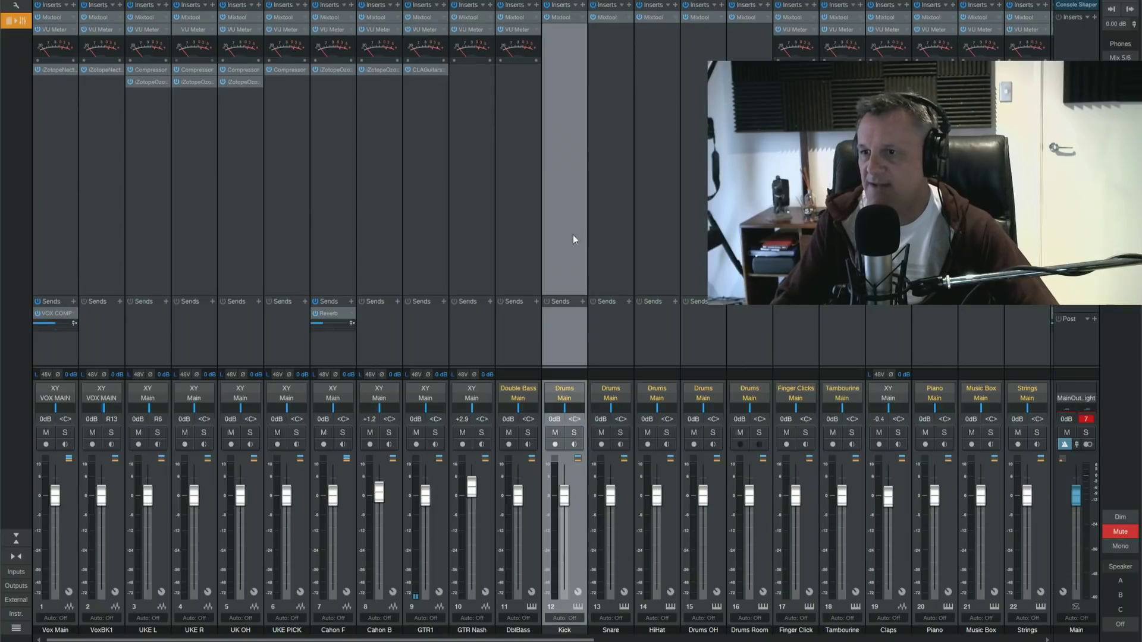
left_click(611, 225, "ctrl")
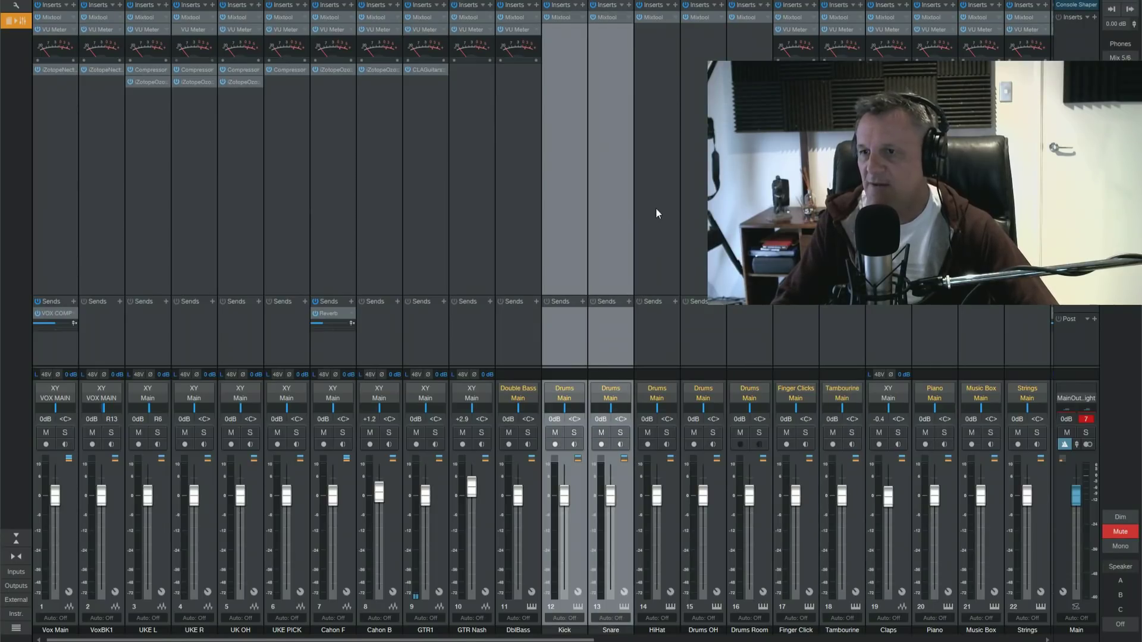
left_click(655, 208, "ctrl")
left_click(685, 224, "ctrl")
left_click(748, 333, "ctrl")
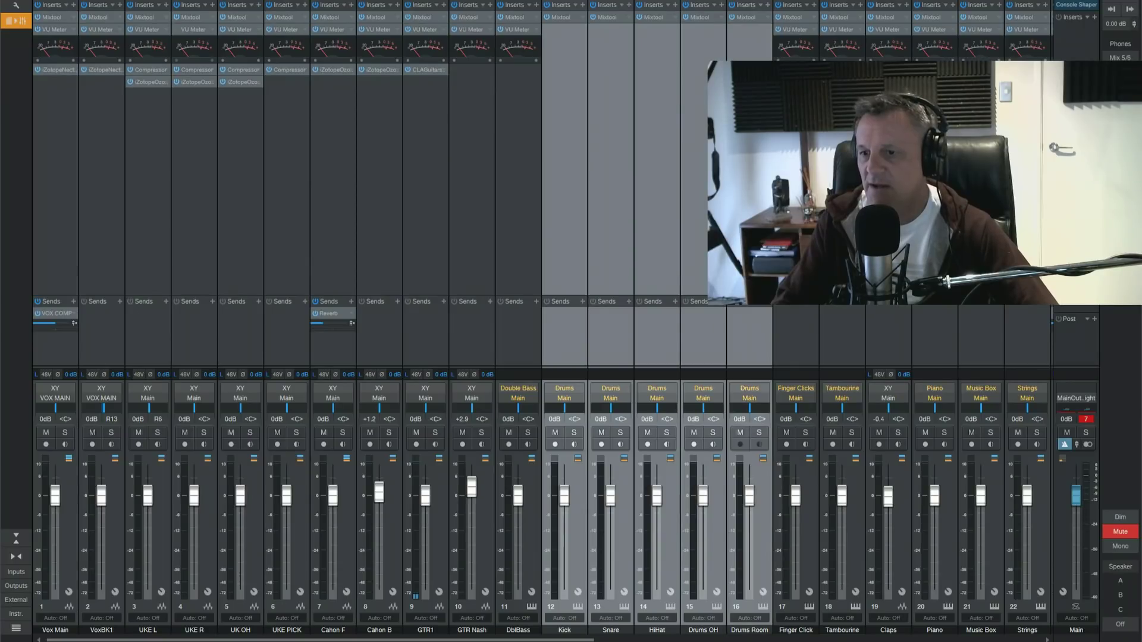
left_click(577, 634)
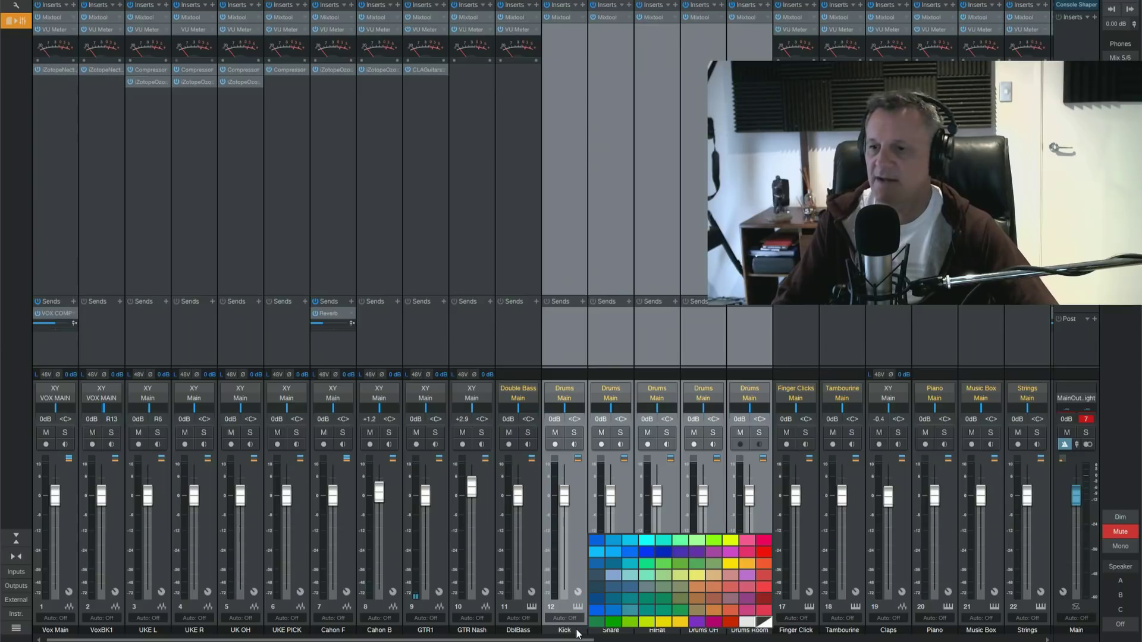
left_click(696, 552)
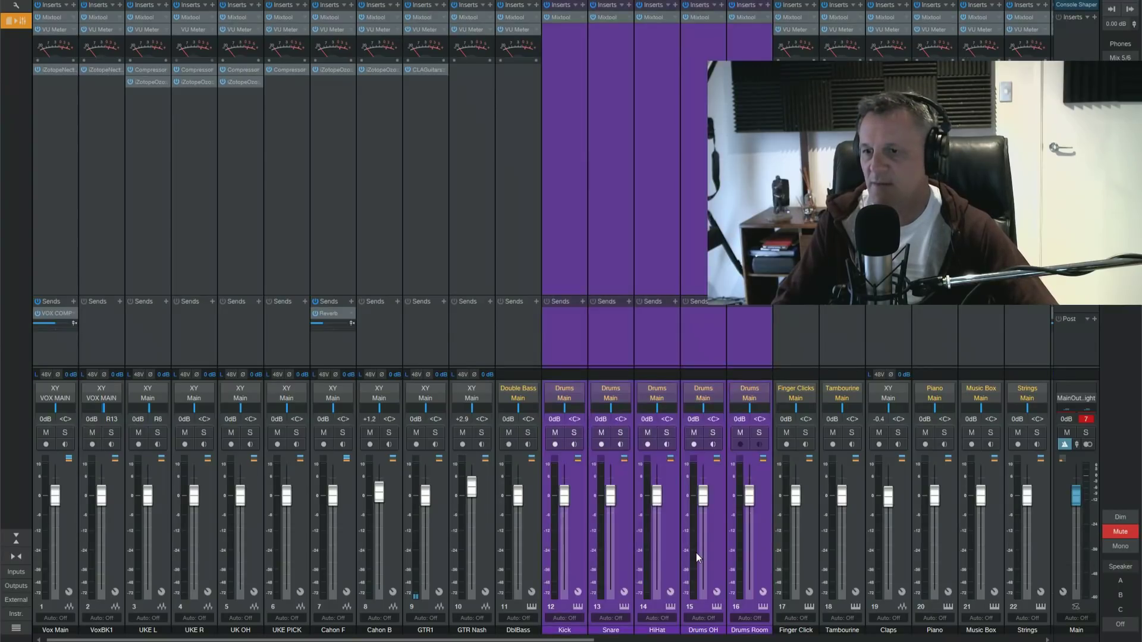
Select the five drum channels from Drums OH through HiHat and bring back the arrangement view above a smaller mixer.
left_click(473, 240)
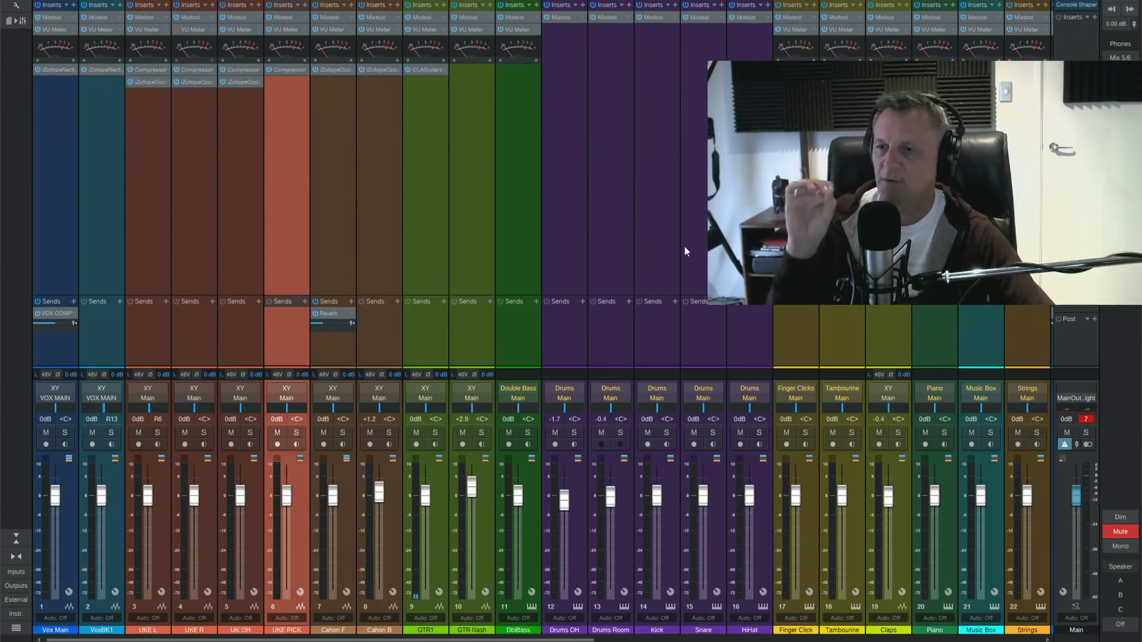
left_click(565, 251)
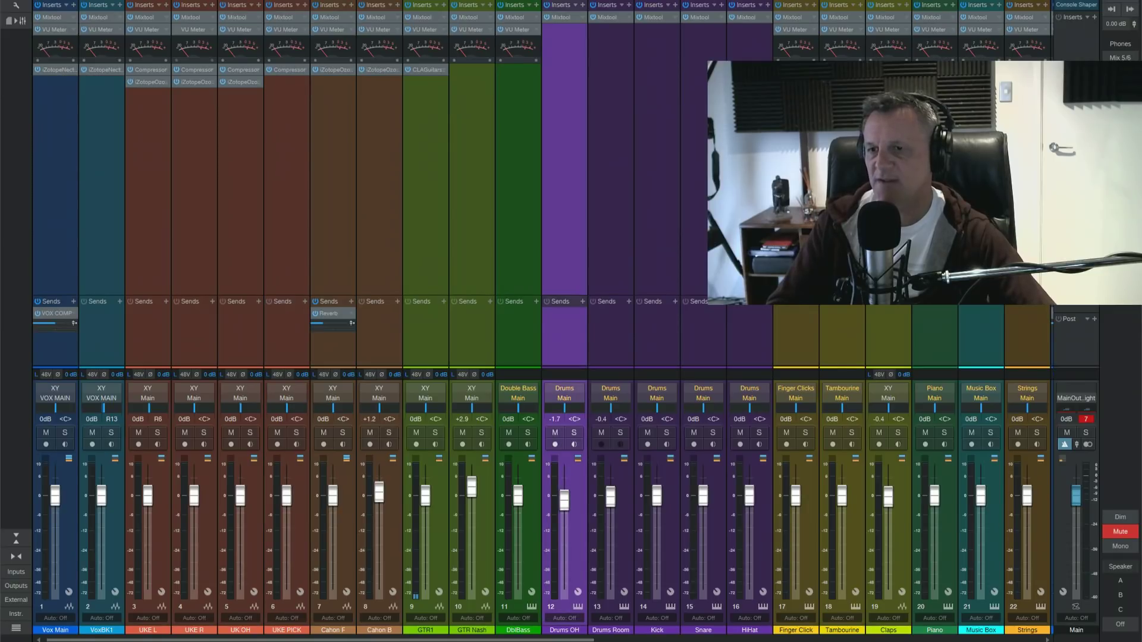
left_click(750, 333, "shift")
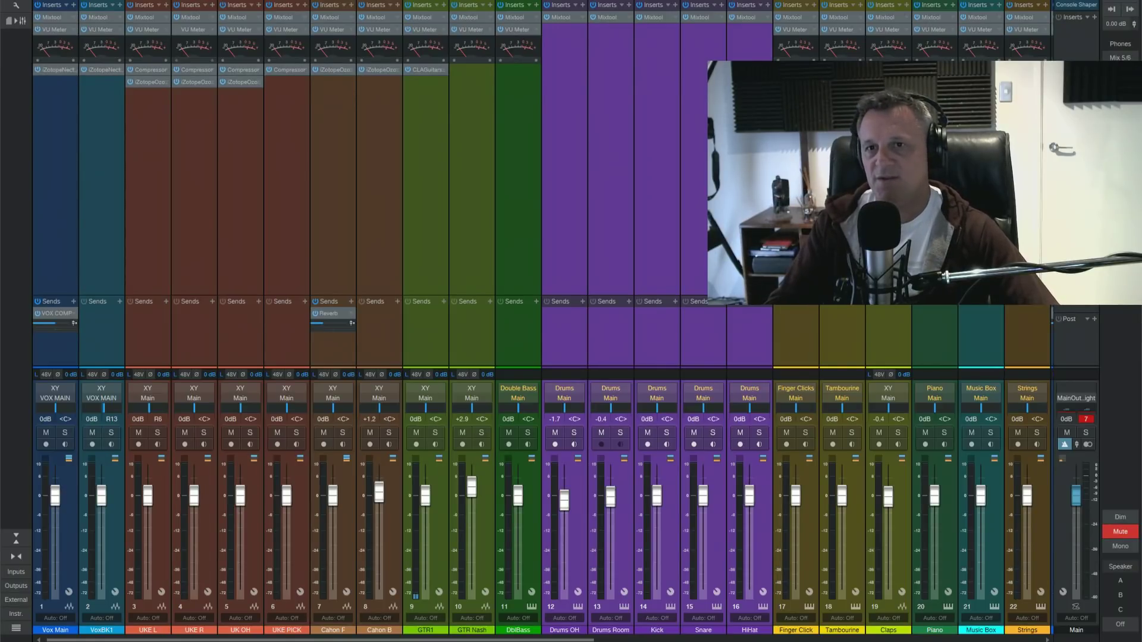
left_click(1130, 9)
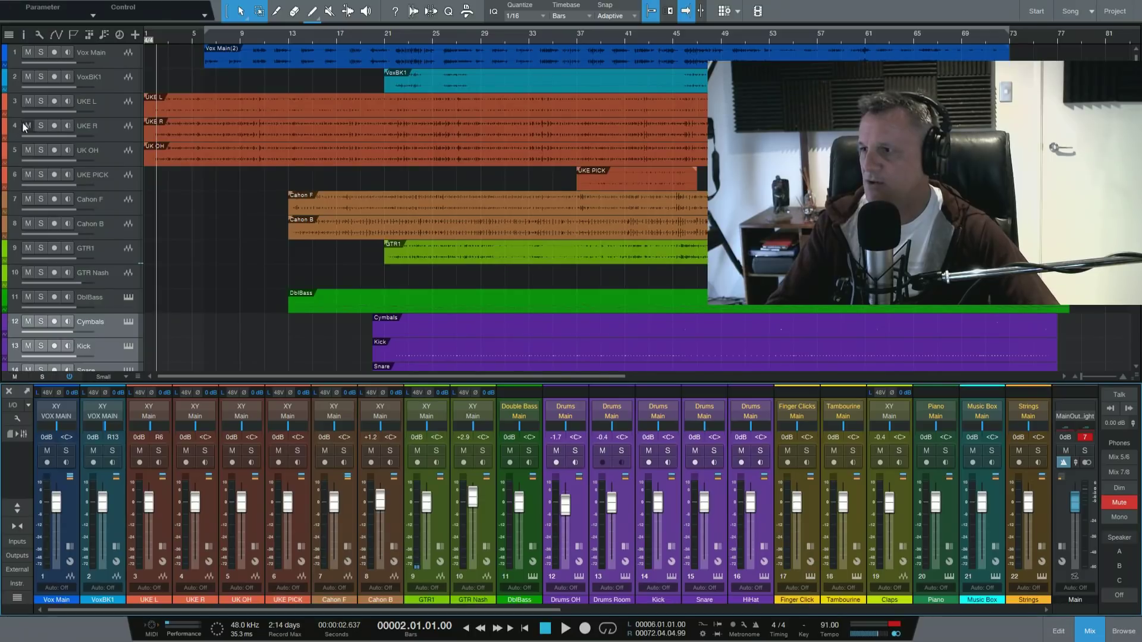
Pack the four ukulele tracks, UKE L through UKE PICK, into a folder track named Uke.
left_click(106, 109)
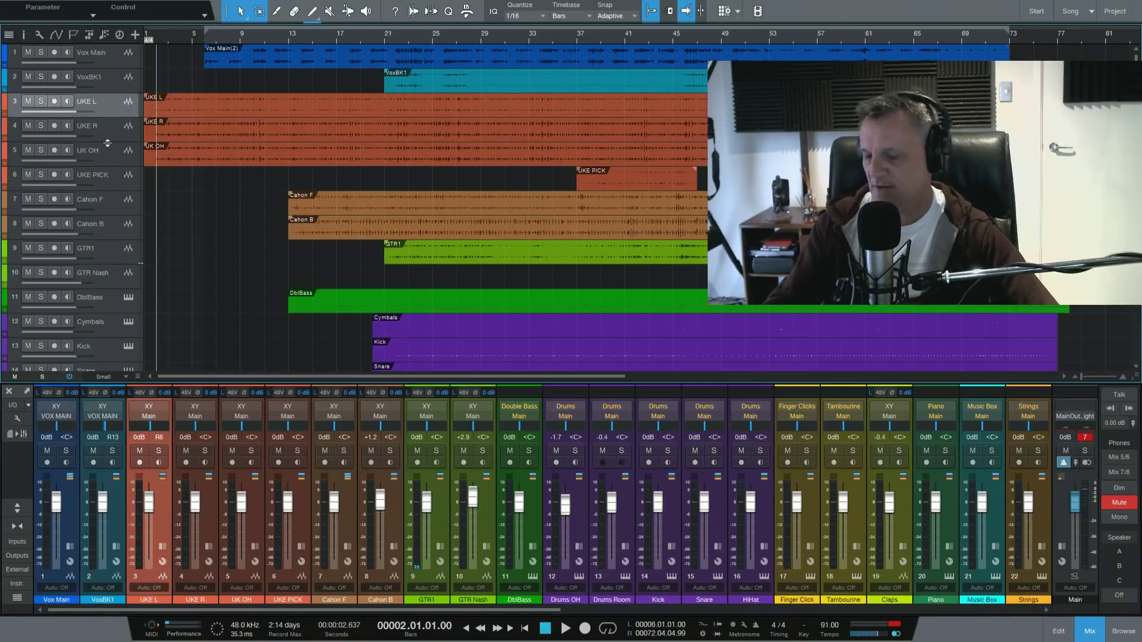
left_click(111, 181, "shift")
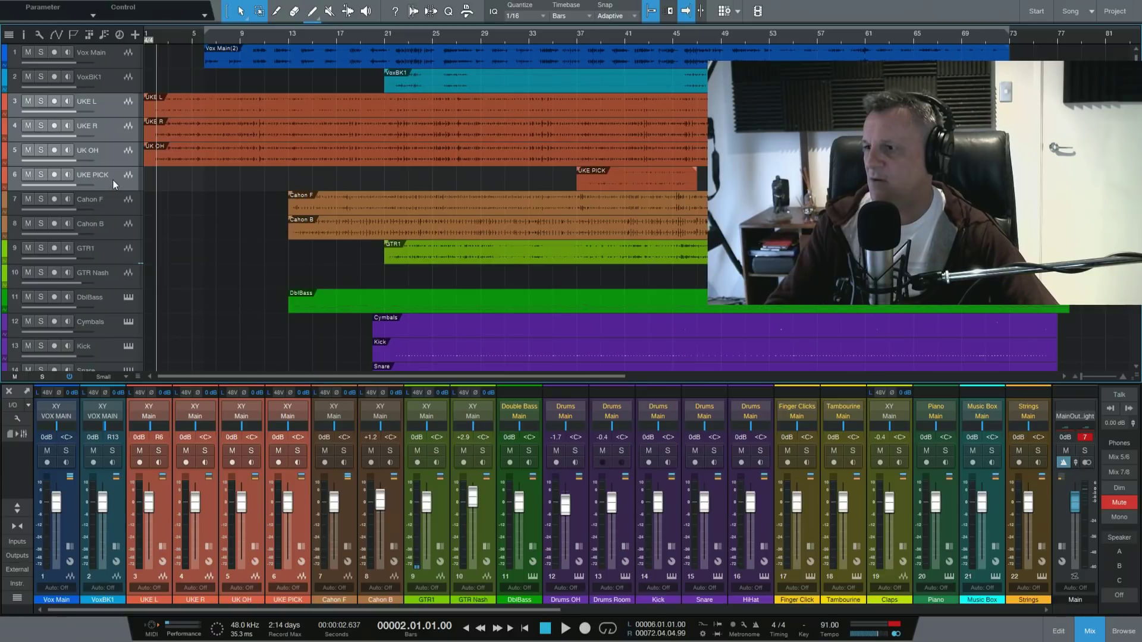
right_click(112, 180)
left_click(159, 425)
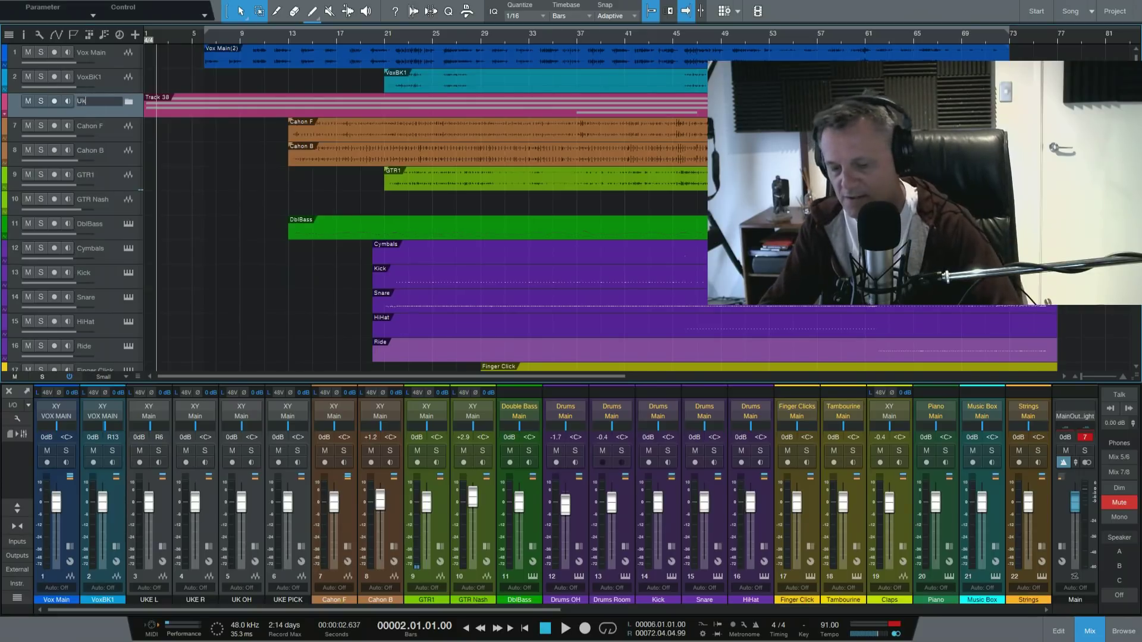
type("Uke")
key("Return")
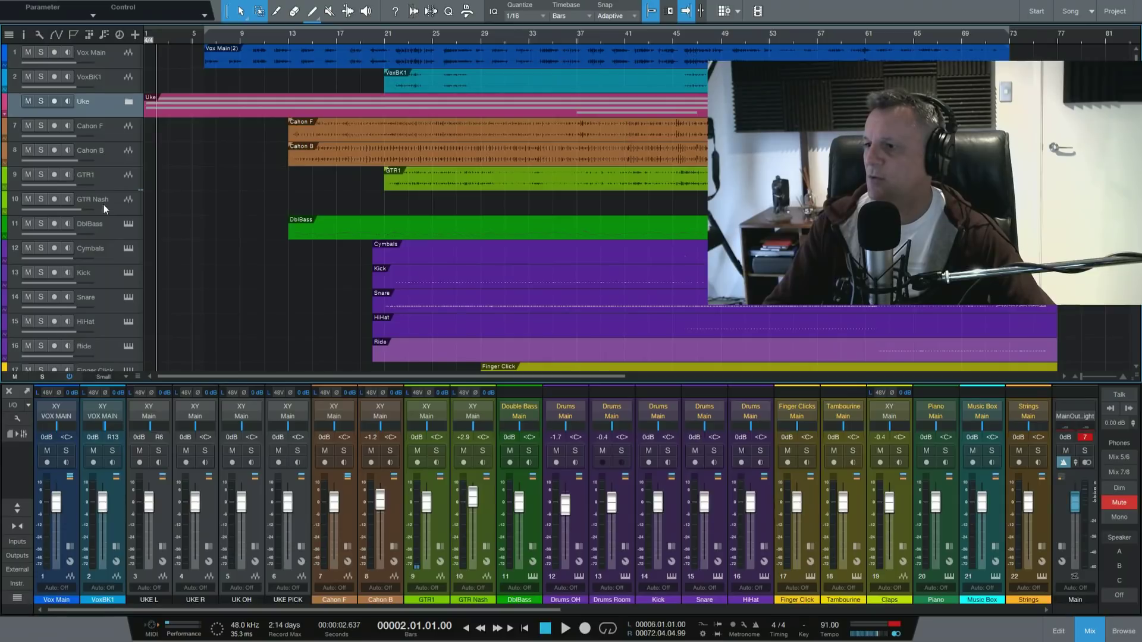
Examine the order and colour grouping of the tracks and mixer channels, from the drums through the choir and effects channels.
scroll(103, 203, "down", 7)
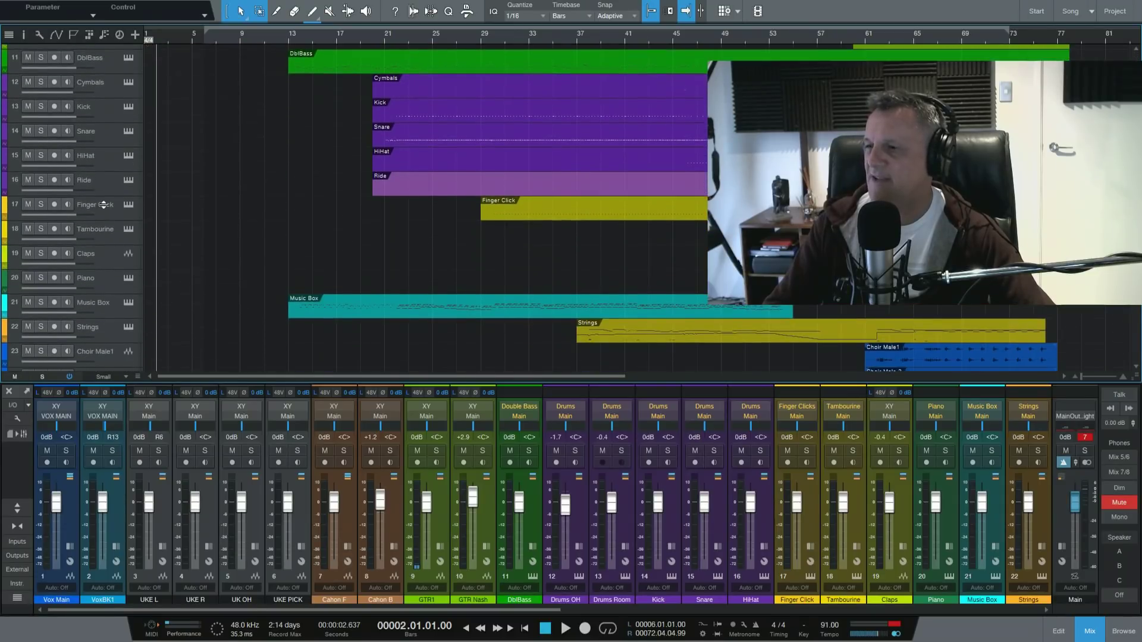
scroll(104, 205, "up", 8)
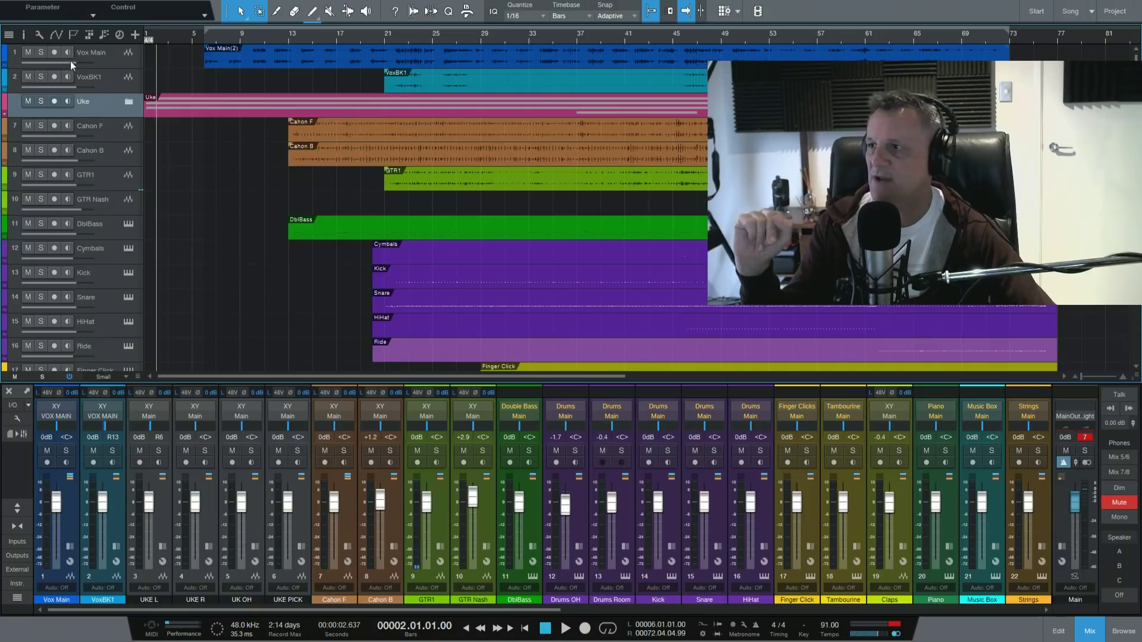
left_click(72, 35)
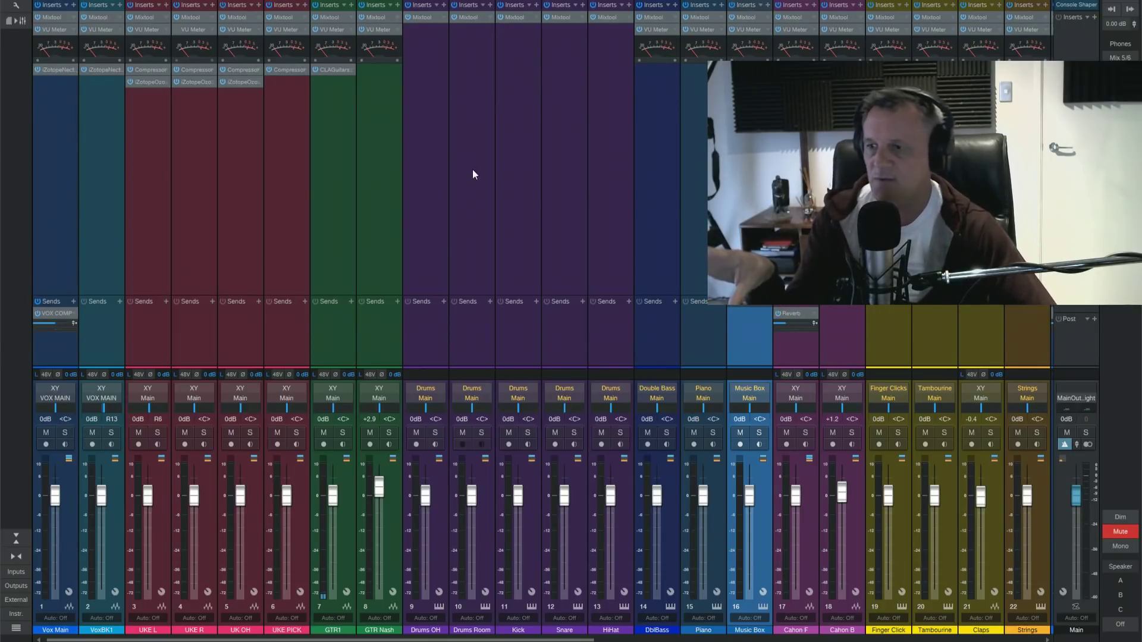
left_click(429, 227)
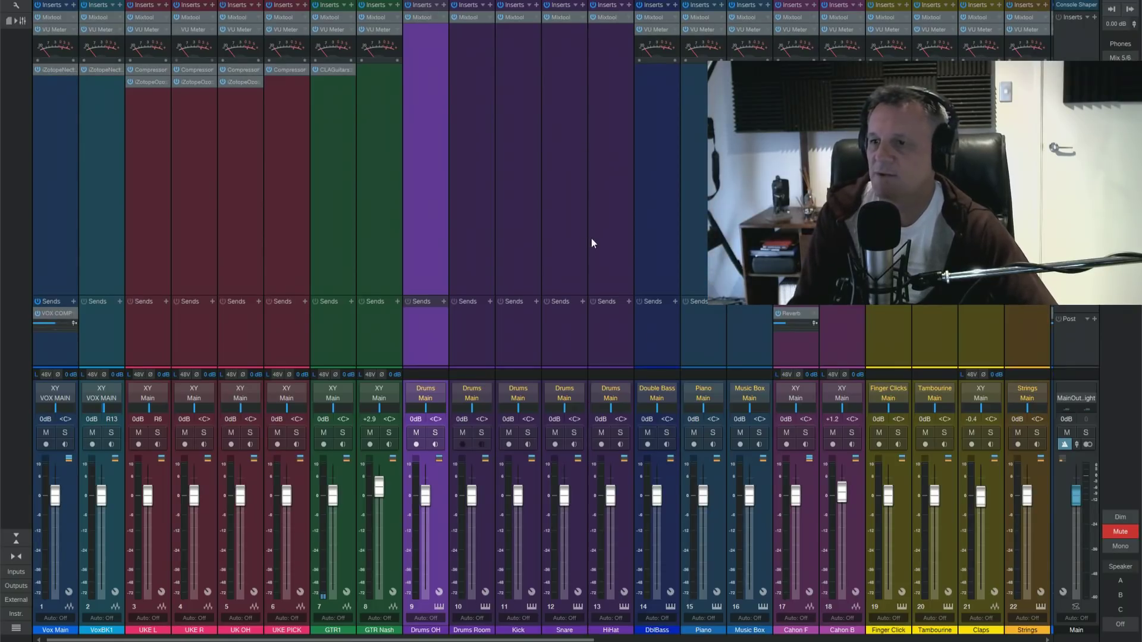
left_click(656, 220)
left_click(429, 244)
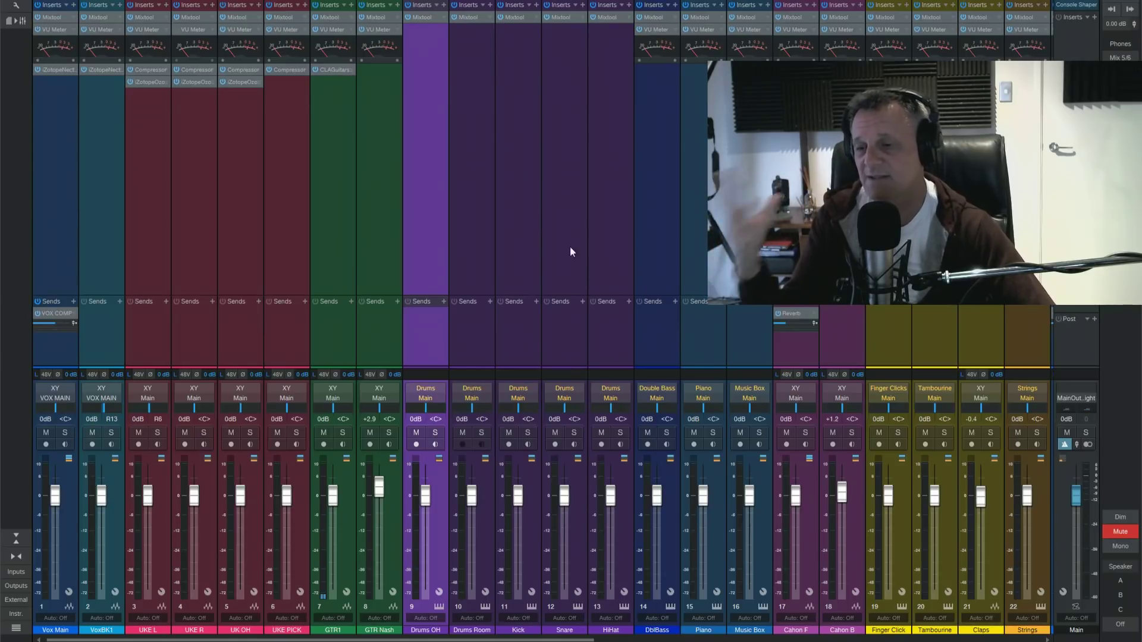
left_click_drag(579, 640, 1018, 640)
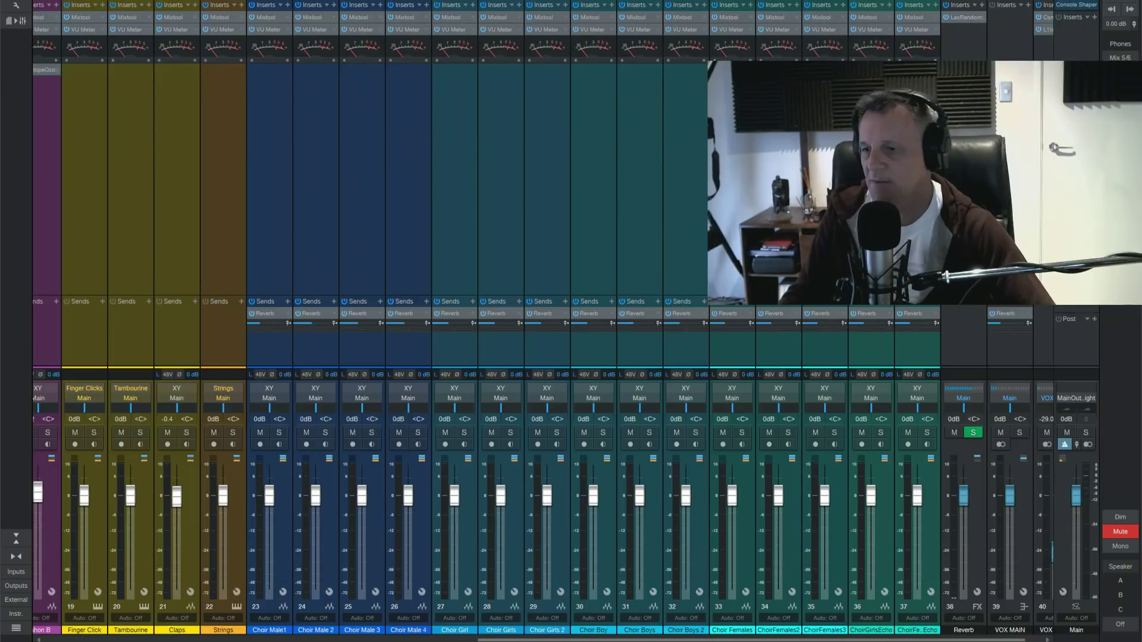
scroll(543, 476, "left", 10)
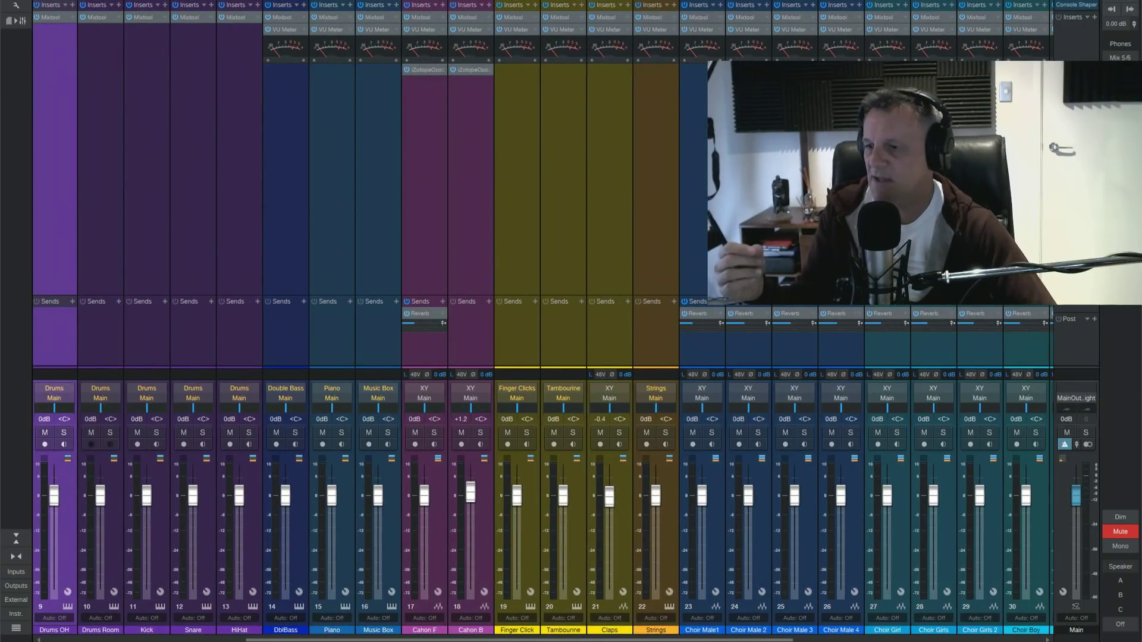
scroll(352, 582, "left", 1)
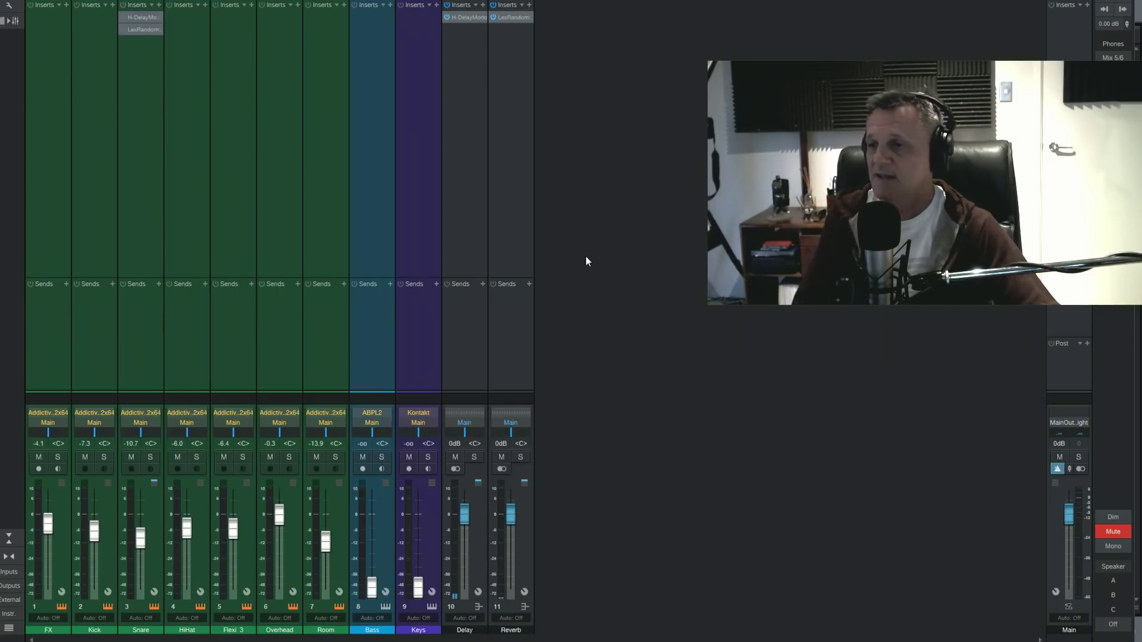
Add a bus channel and route the outputs of the seven drum channels, FX through Room, to Bus 1.
right_click(568, 251)
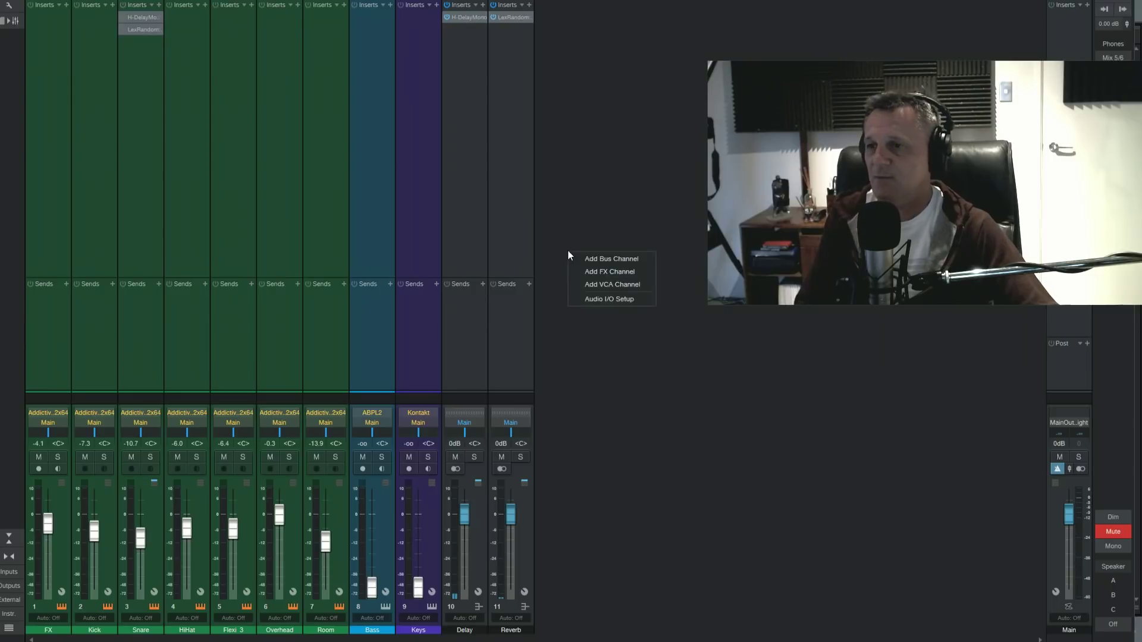
left_click(598, 258)
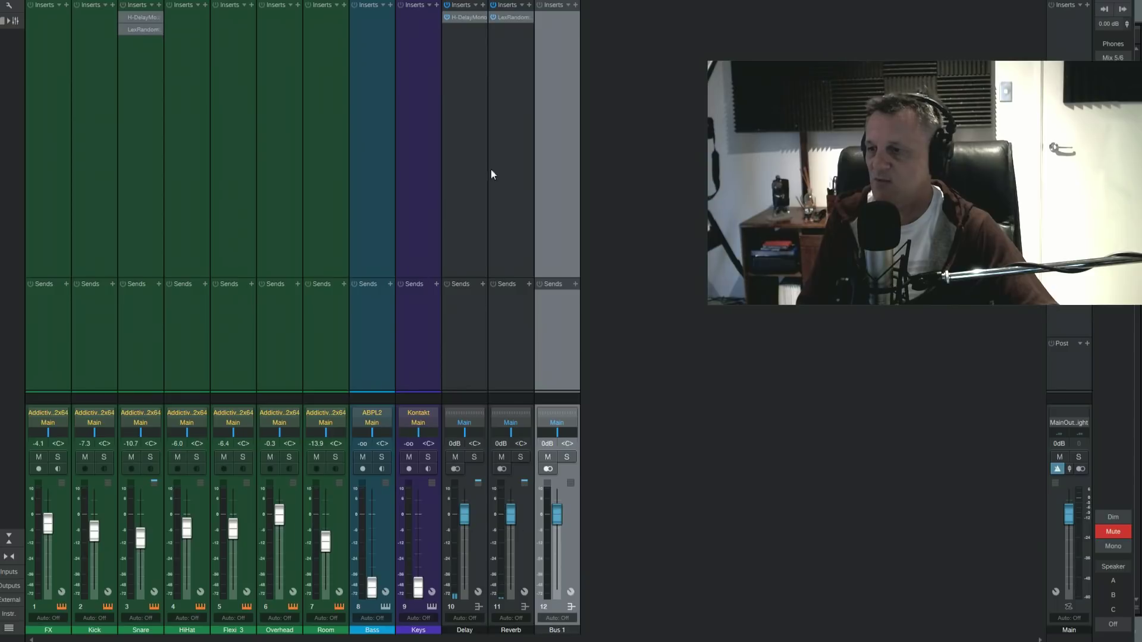
left_click(42, 238)
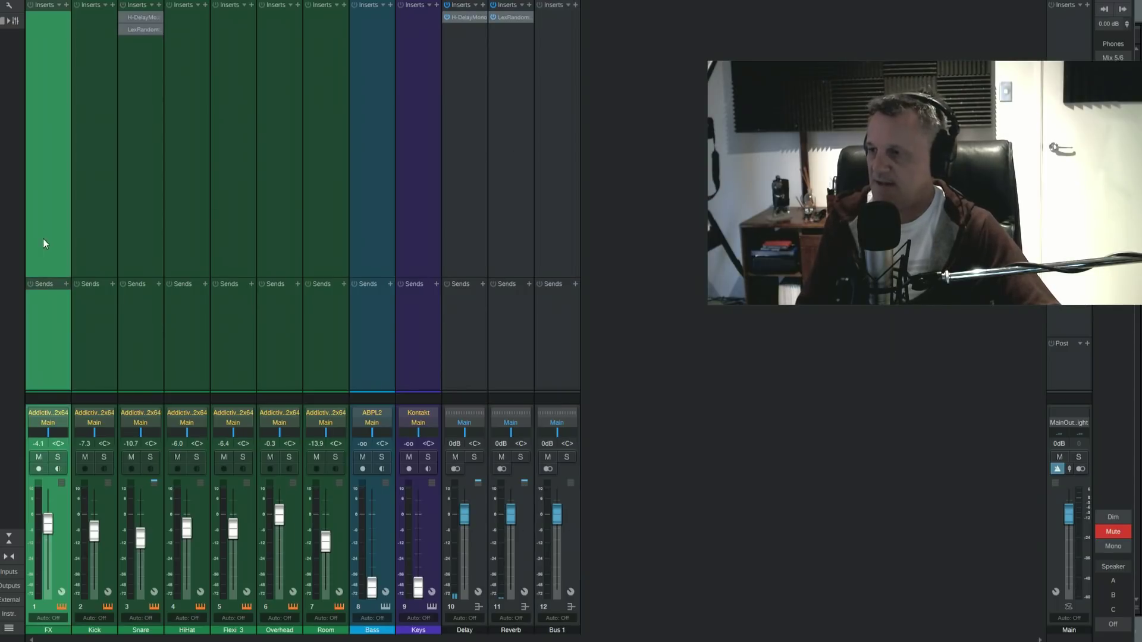
left_click(323, 231, "shift")
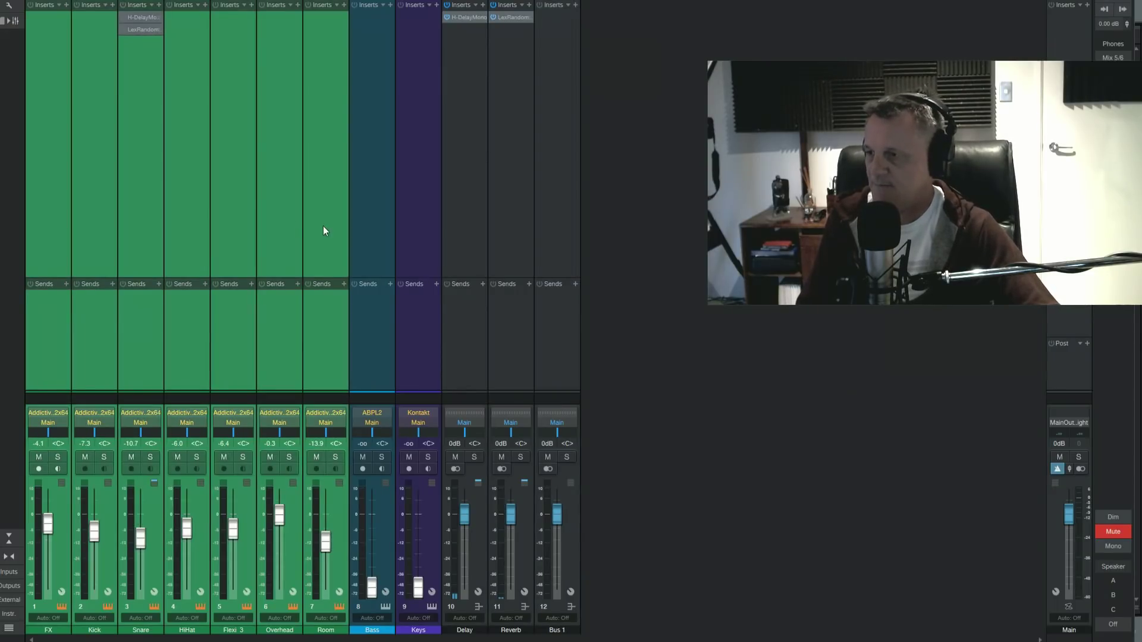
left_click(51, 423)
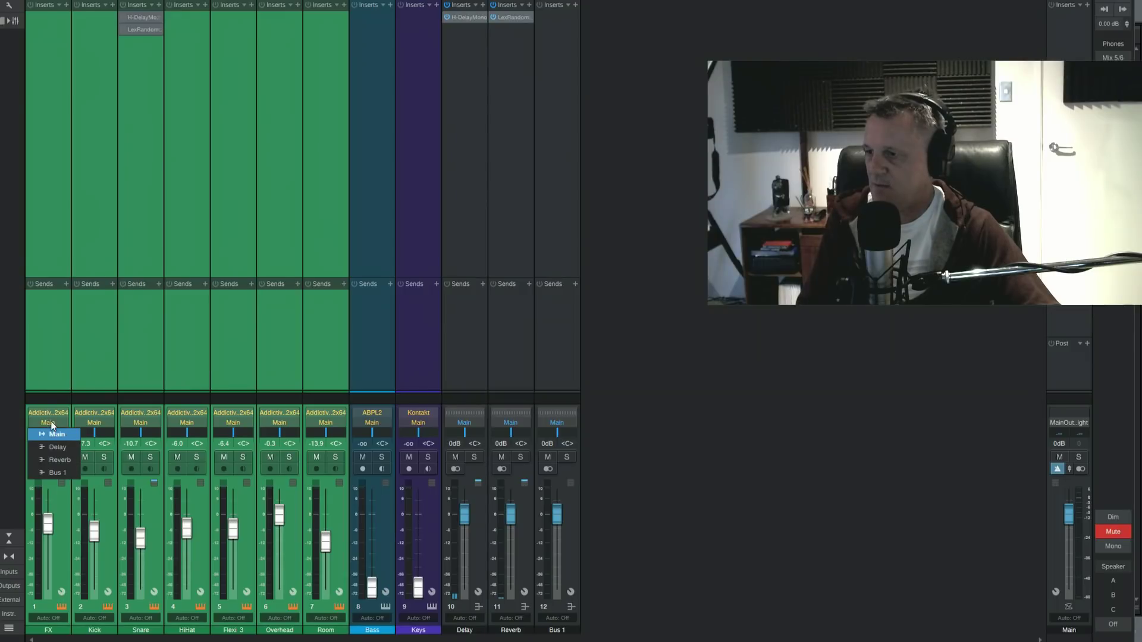
left_click(59, 473)
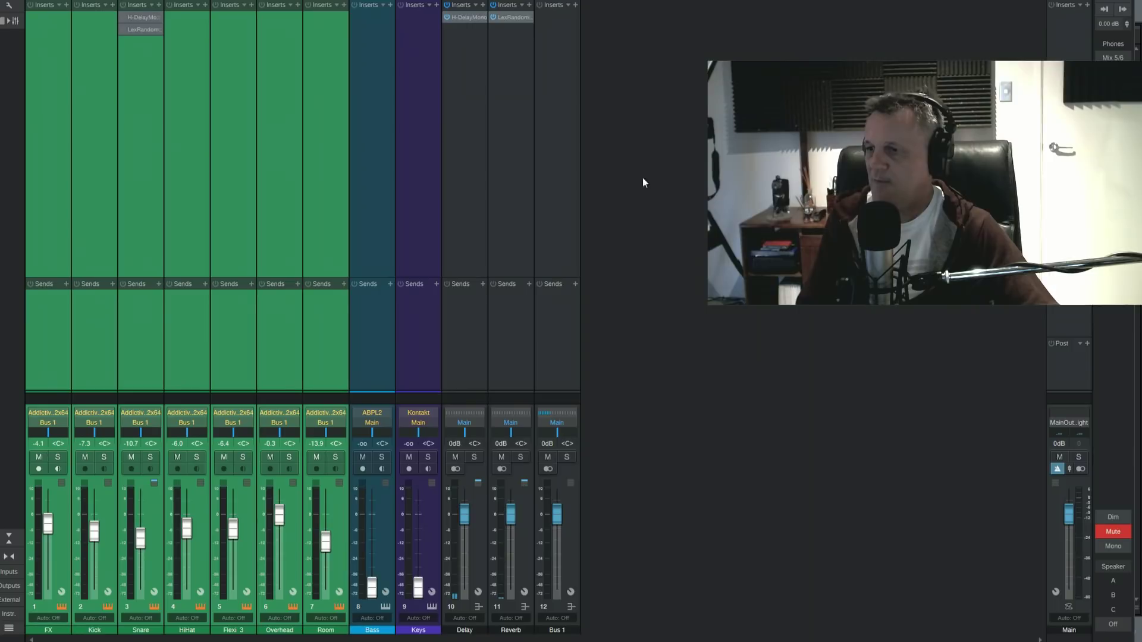
Play the song while pulling the Bus 1 fader fully down, and raise it back to about -0.5 dB.
key("space")
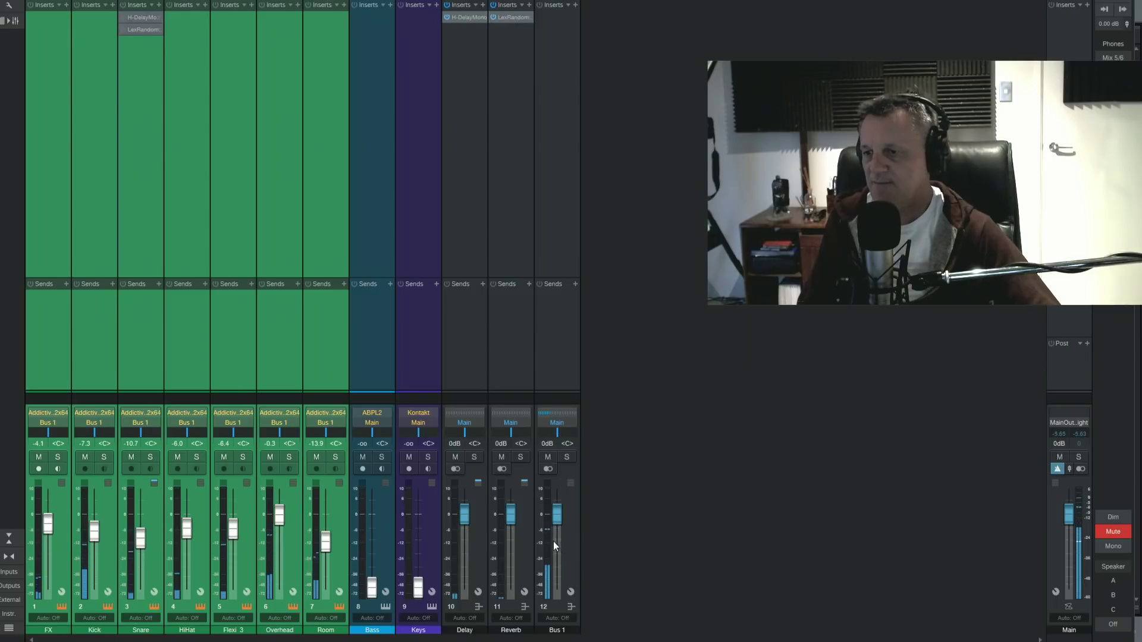
left_click_drag(558, 522, 560, 602)
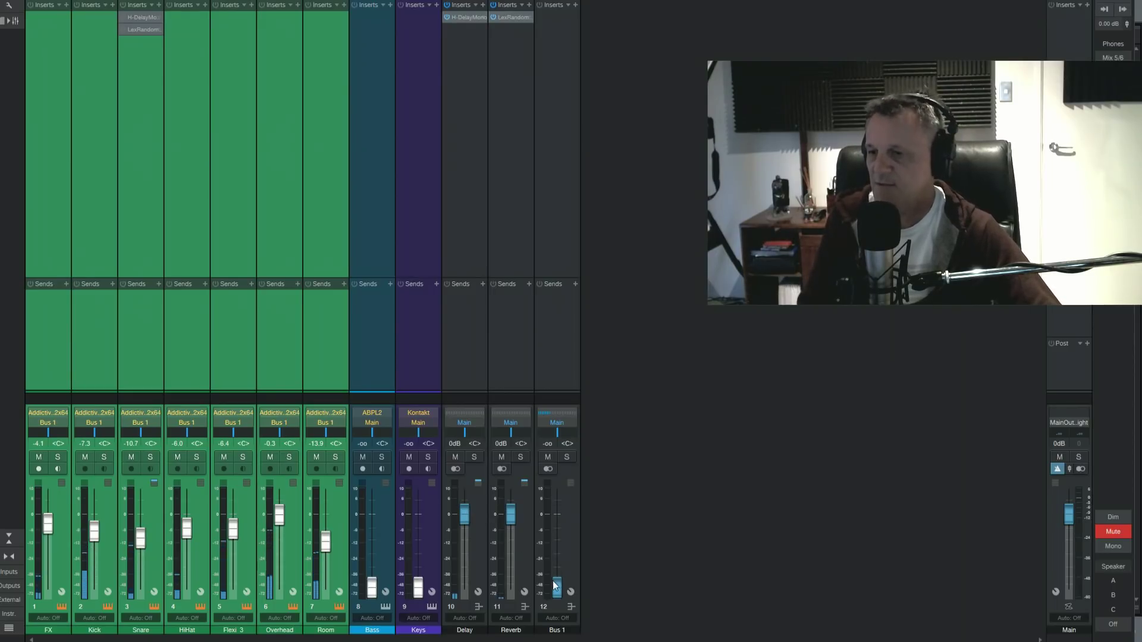
left_click_drag(557, 591, 559, 519)
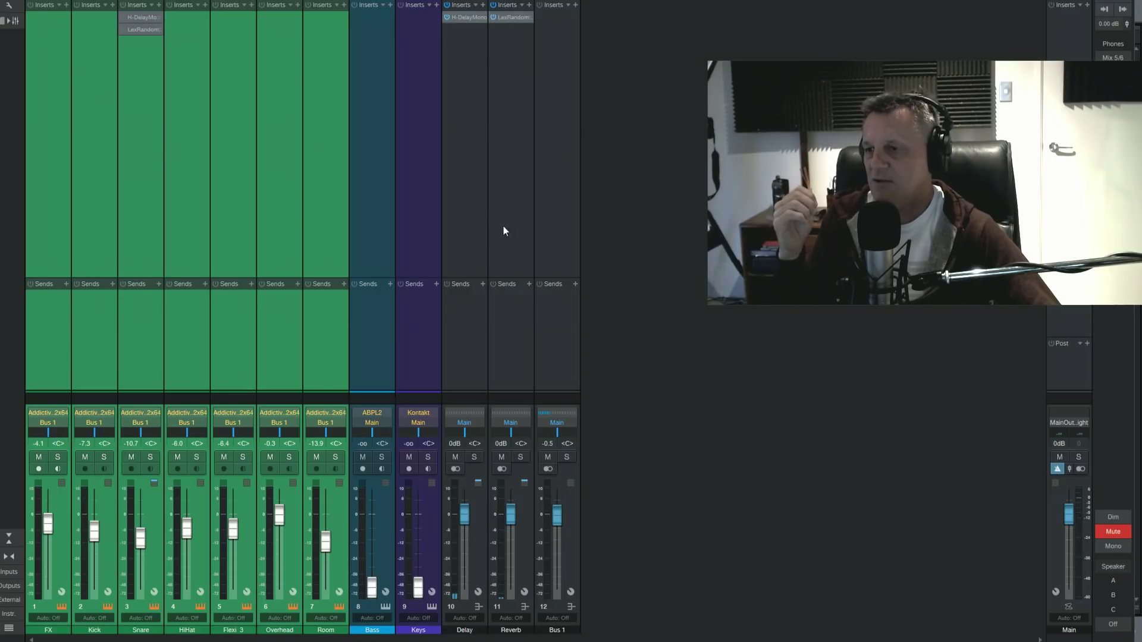
Examine the Delay and Reverb effects channels and their insert effects.
left_click(475, 235)
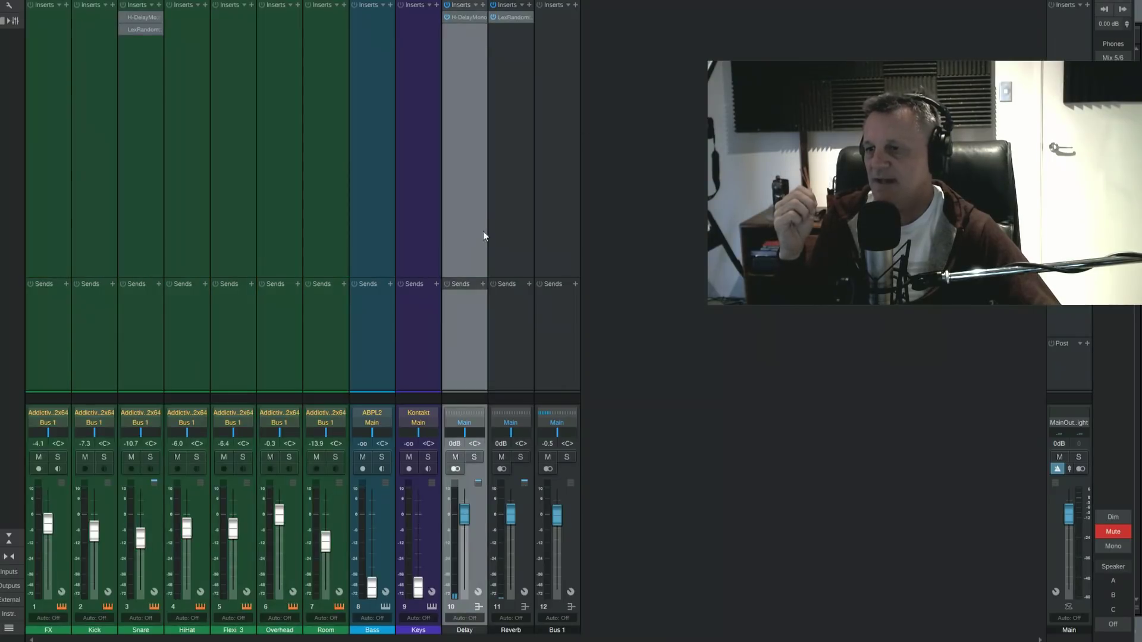
left_click(517, 235)
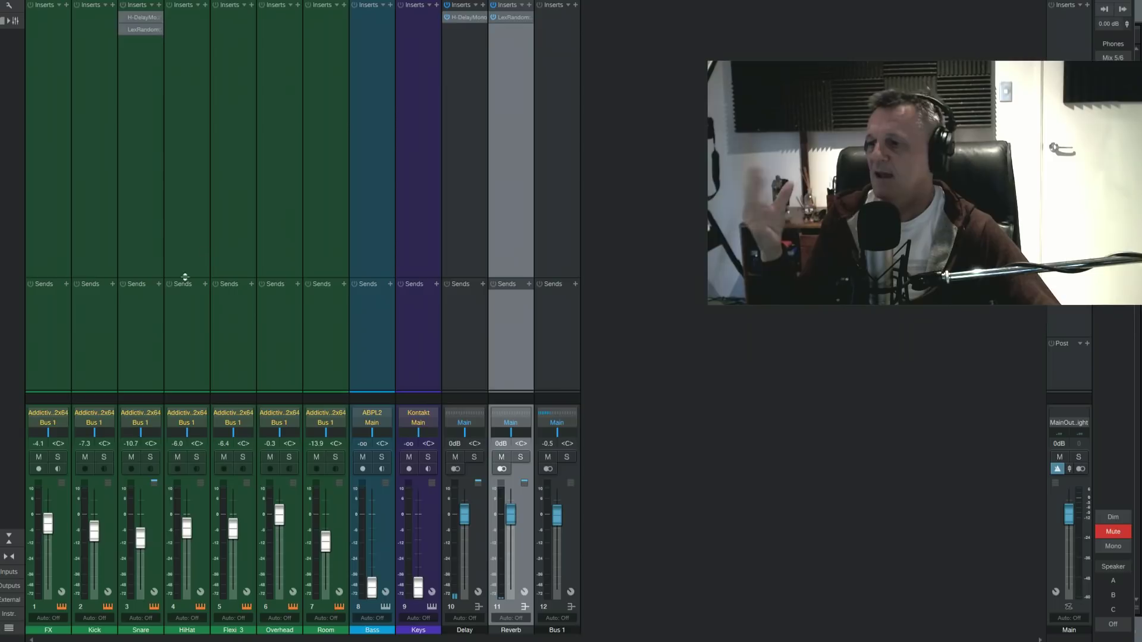
left_click(470, 194)
left_click(502, 192)
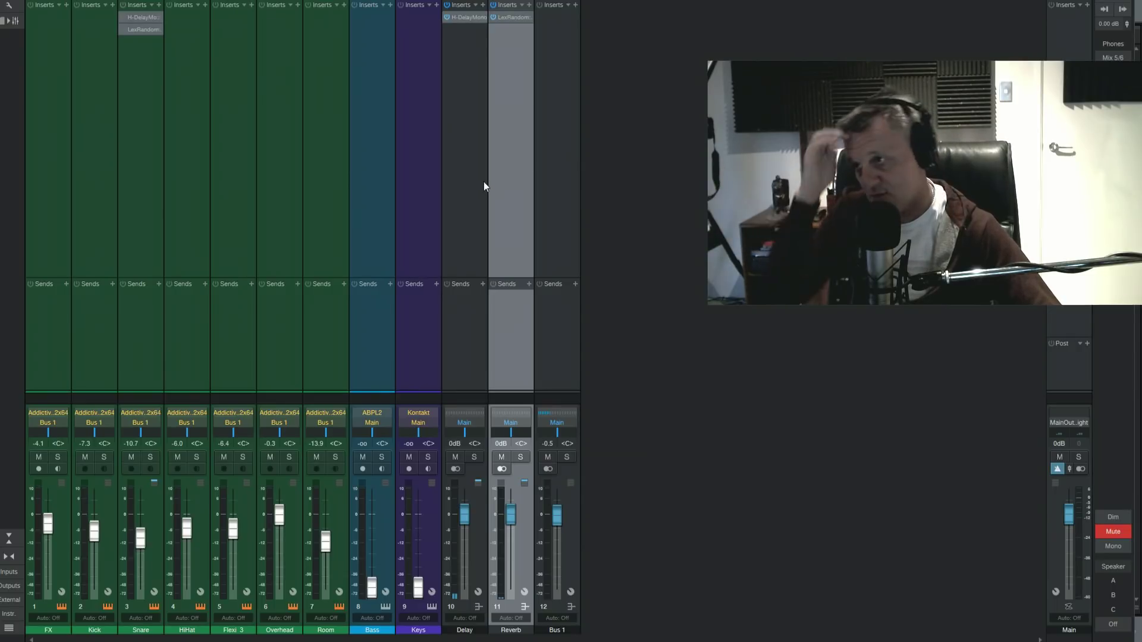
Play the song with the Snare's delay and reverb inserts enabled, raise its fader to +10 dB, and lower it to about -7.6 dB.
left_click(138, 119)
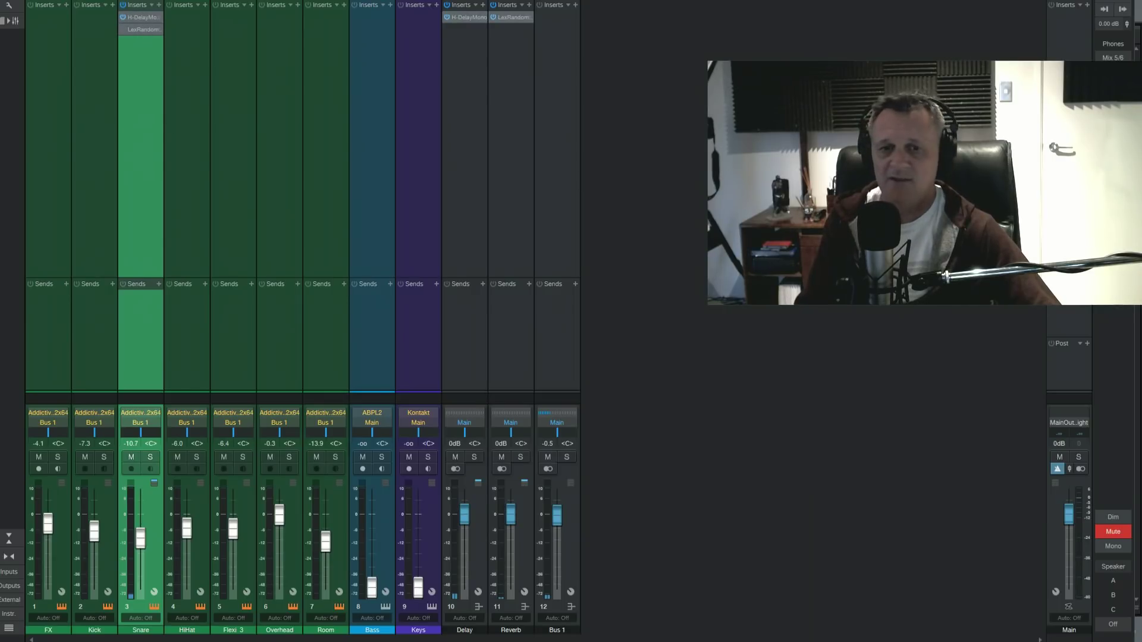
key("space")
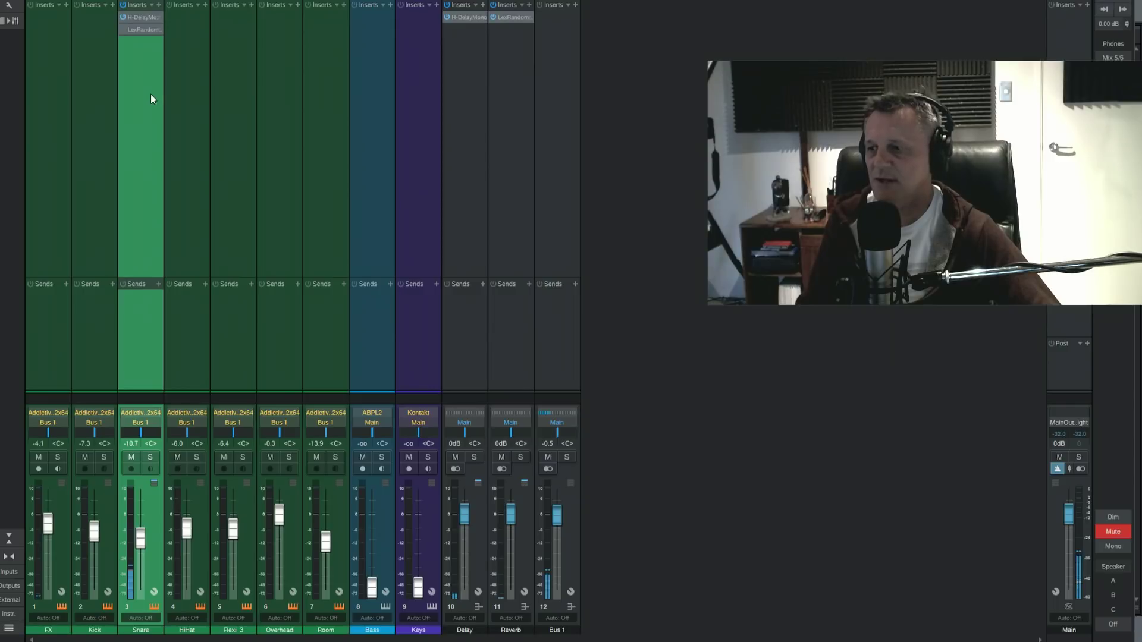
left_click_drag(141, 531, 144, 501)
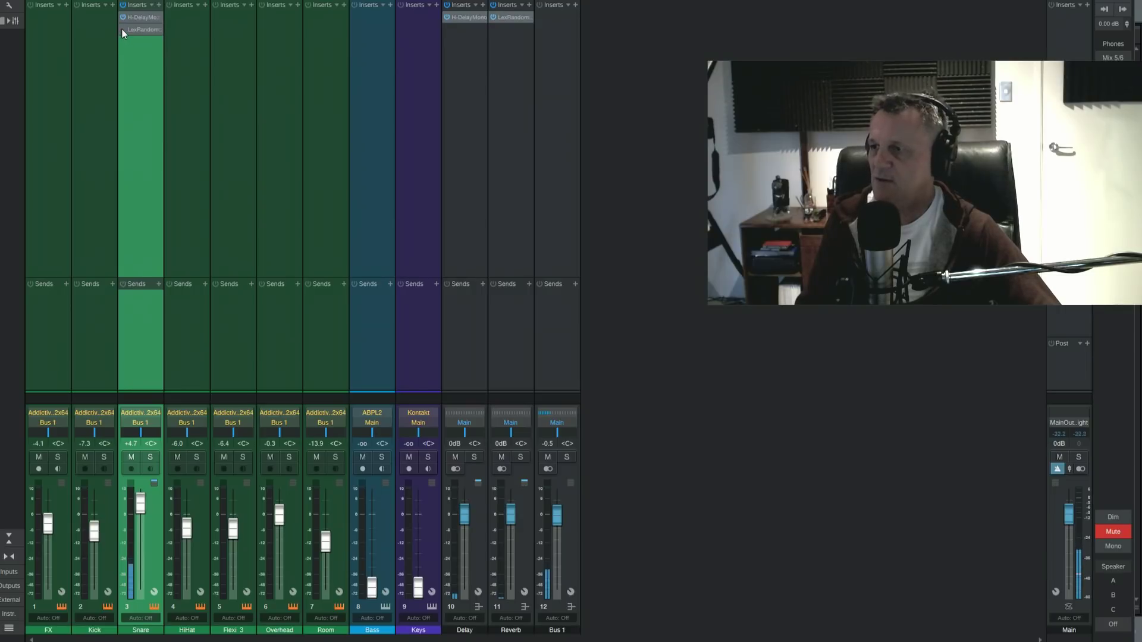
left_click_drag(143, 505, 142, 492)
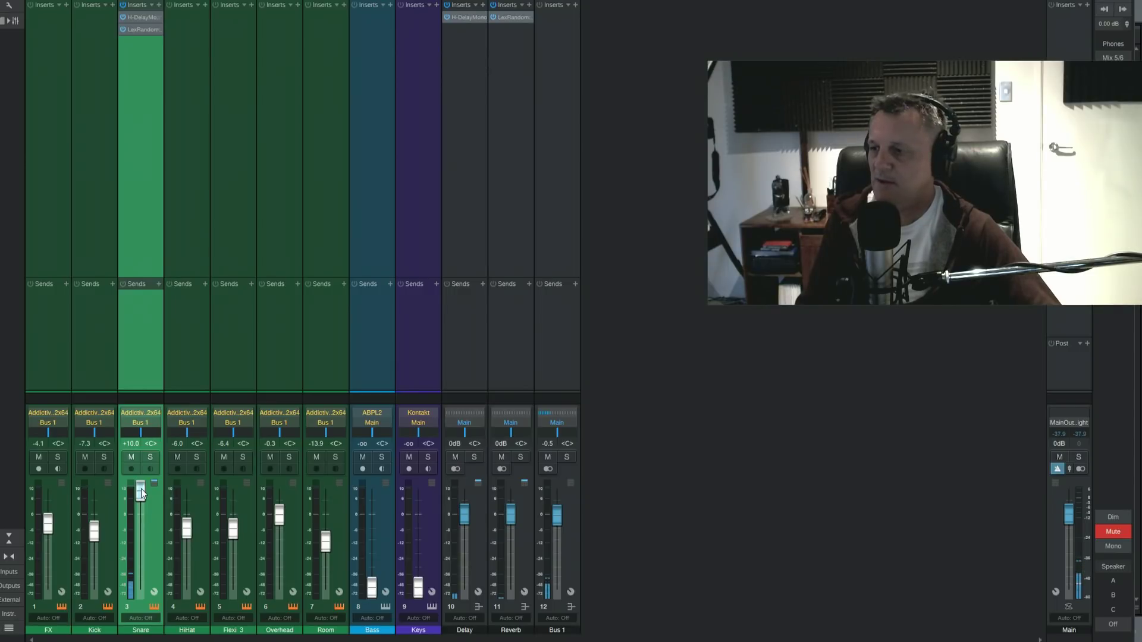
left_click_drag(141, 493, 136, 532)
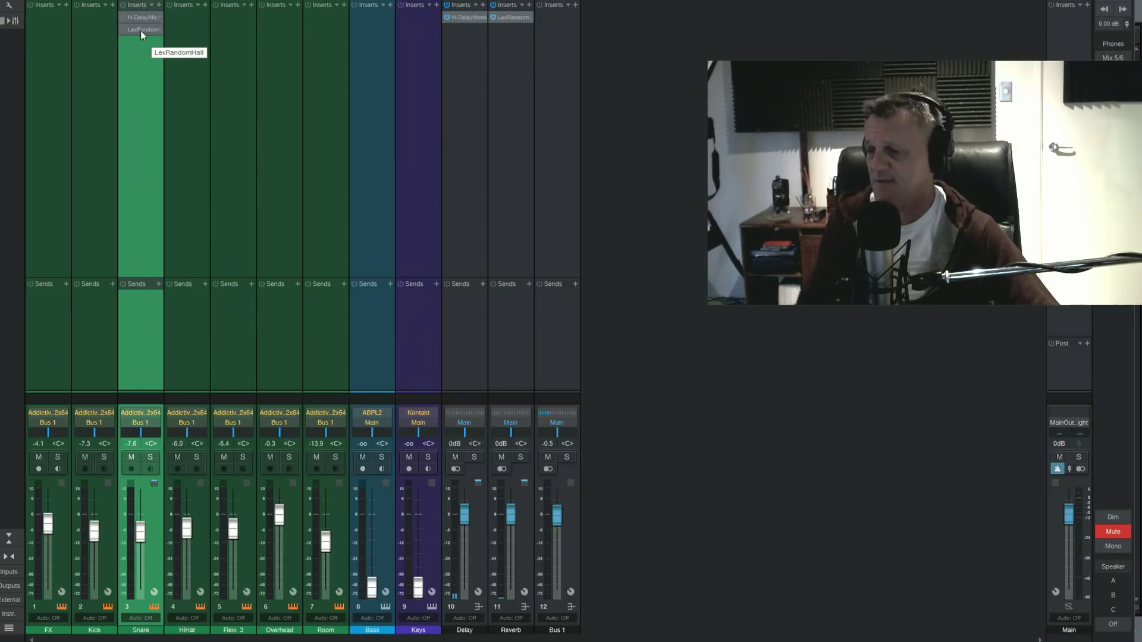
Add sends to the Delay and Reverb channels on the Snare channel.
left_click(158, 285)
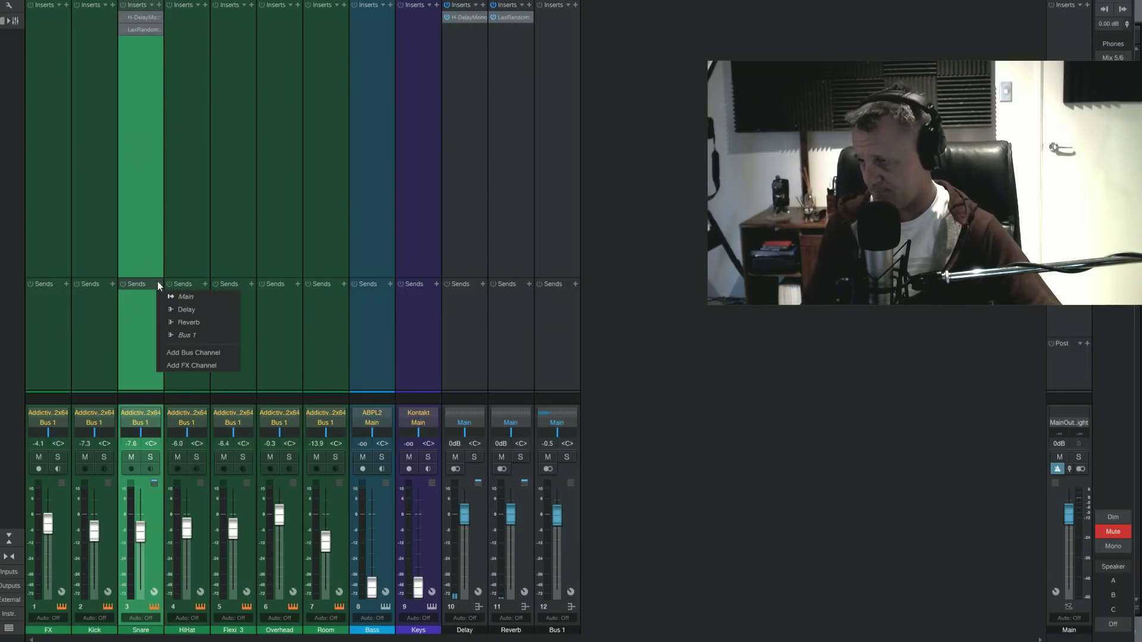
left_click(187, 310)
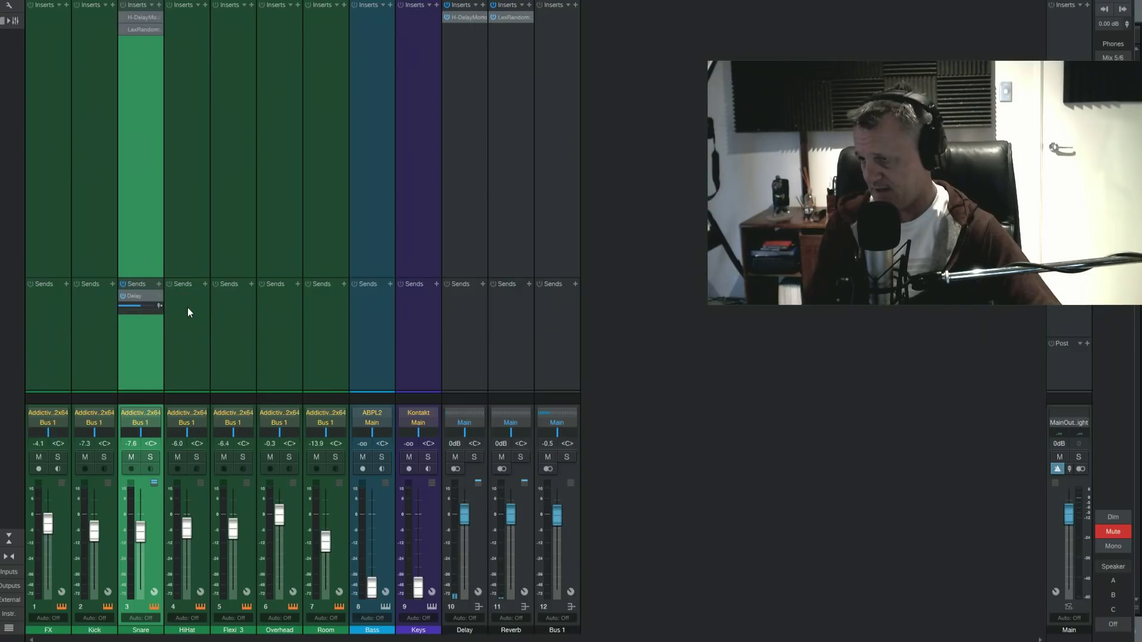
left_click(158, 285)
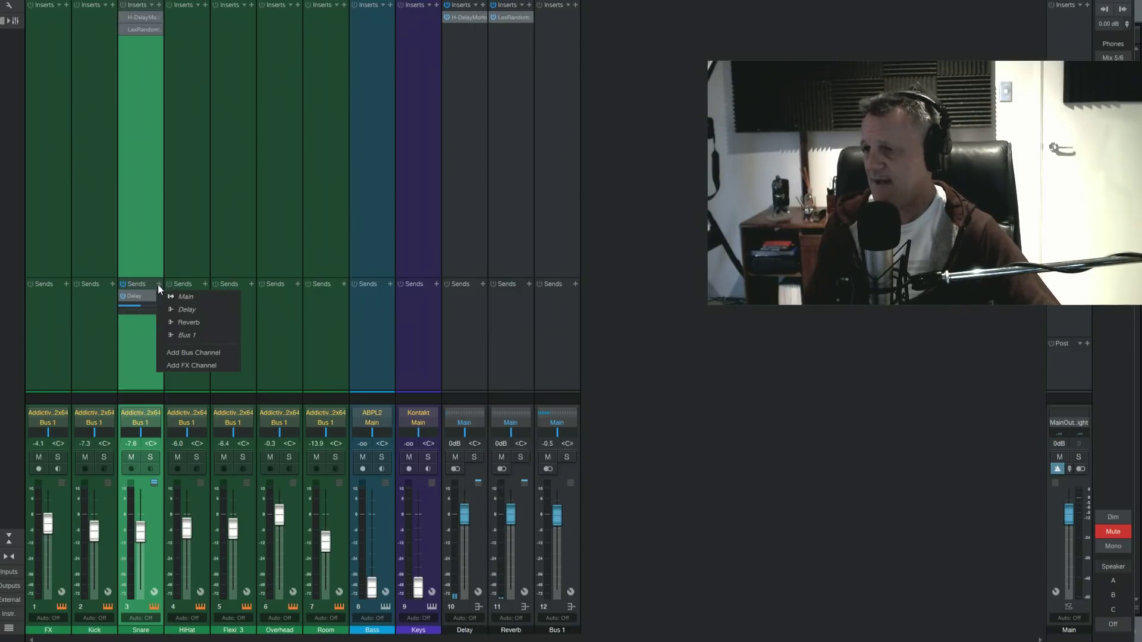
left_click(191, 324)
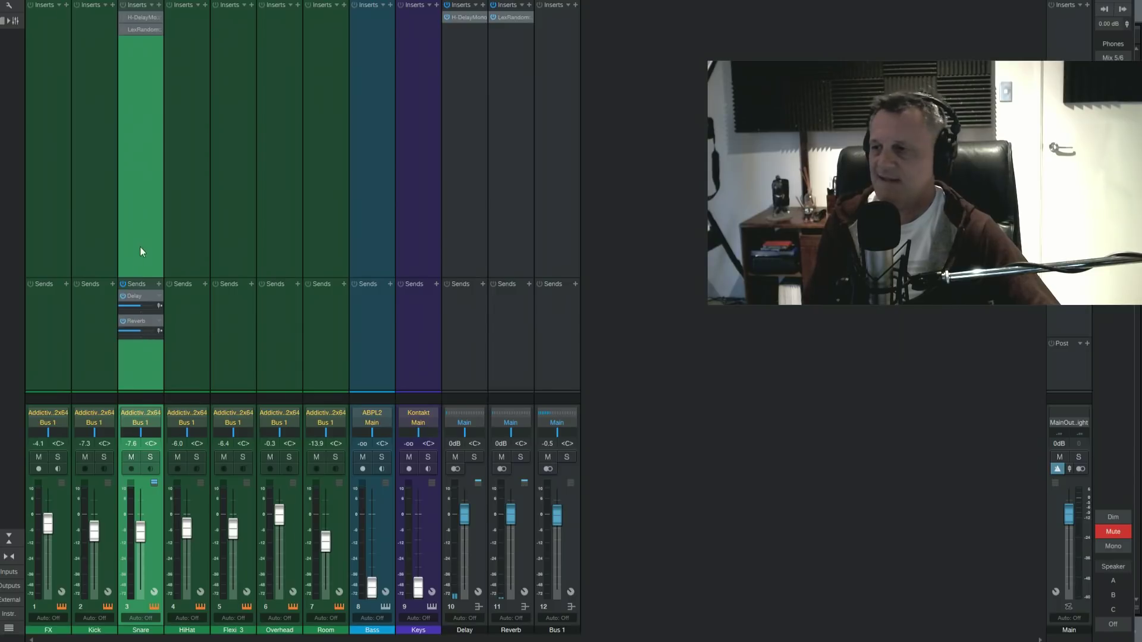
Play the song with the Snare's Reverb send off to audition its Delay send and the Delay channel's signal.
mouse_move(140, 306)
left_mouse_down()
mouse_move(122, 307)
mouse_move(138, 312)
left_mouse_up()
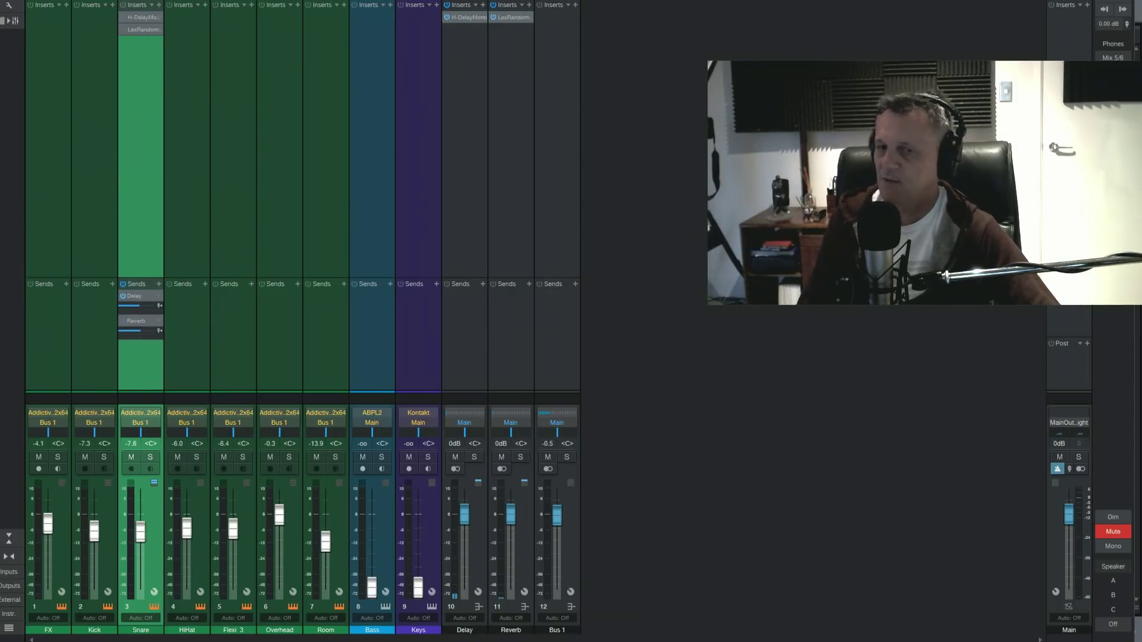
key("space")
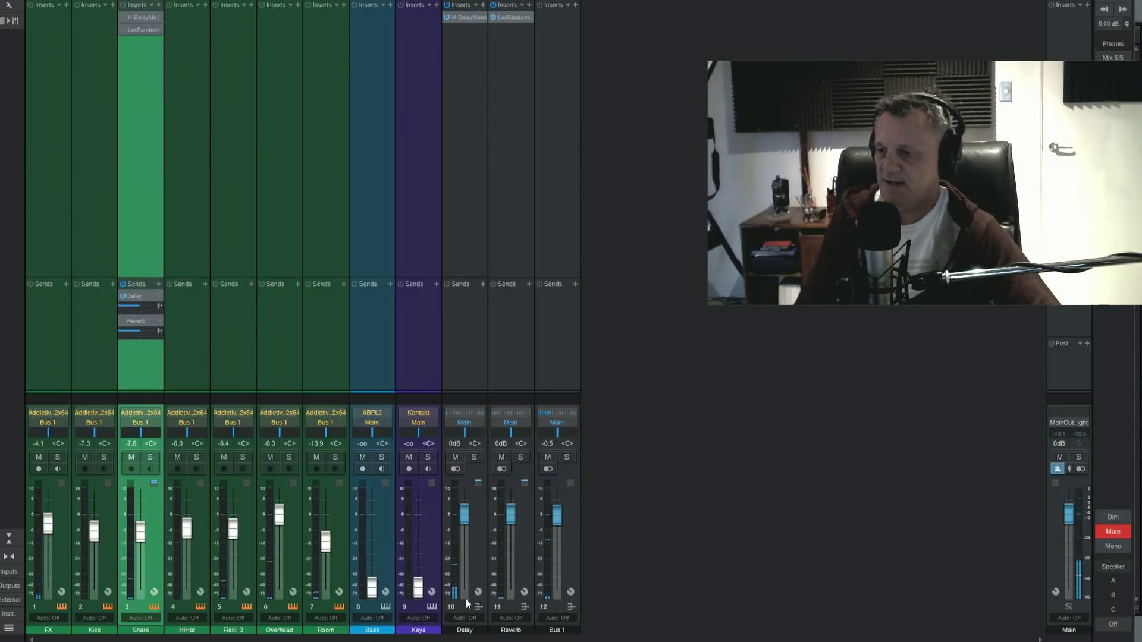
mouse_move(466, 522)
left_mouse_down()
mouse_move(468, 505)
mouse_move(465, 522)
left_mouse_up()
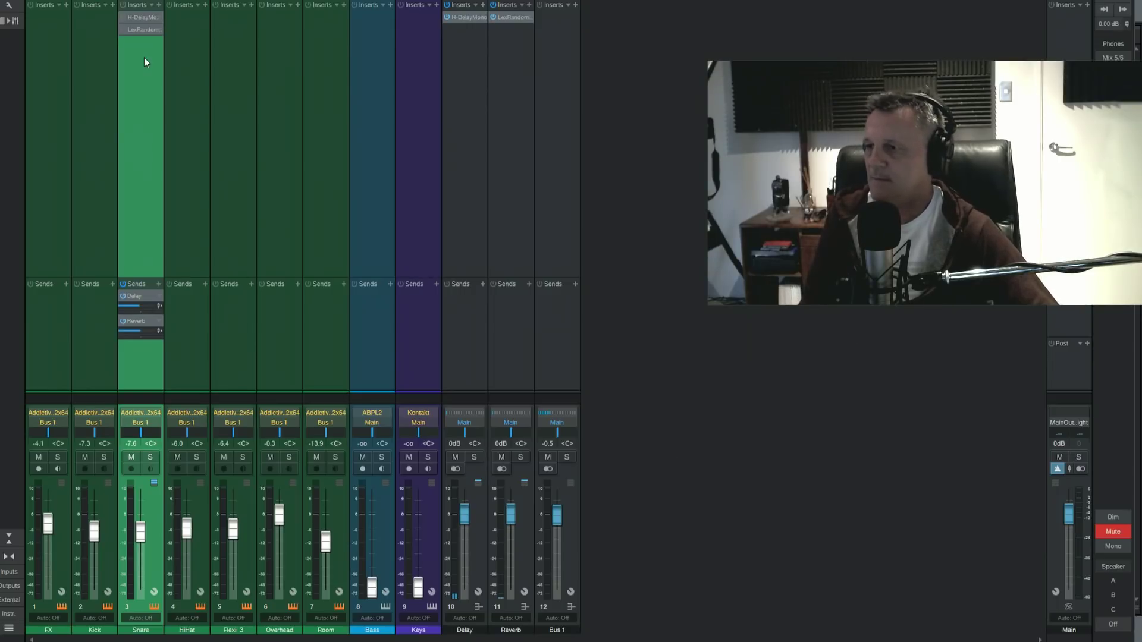
Switch off the Snare's Delay send, pull the Bus 1 fader fully down during playback, and raise it back to about +0.2 dB.
left_click(123, 295)
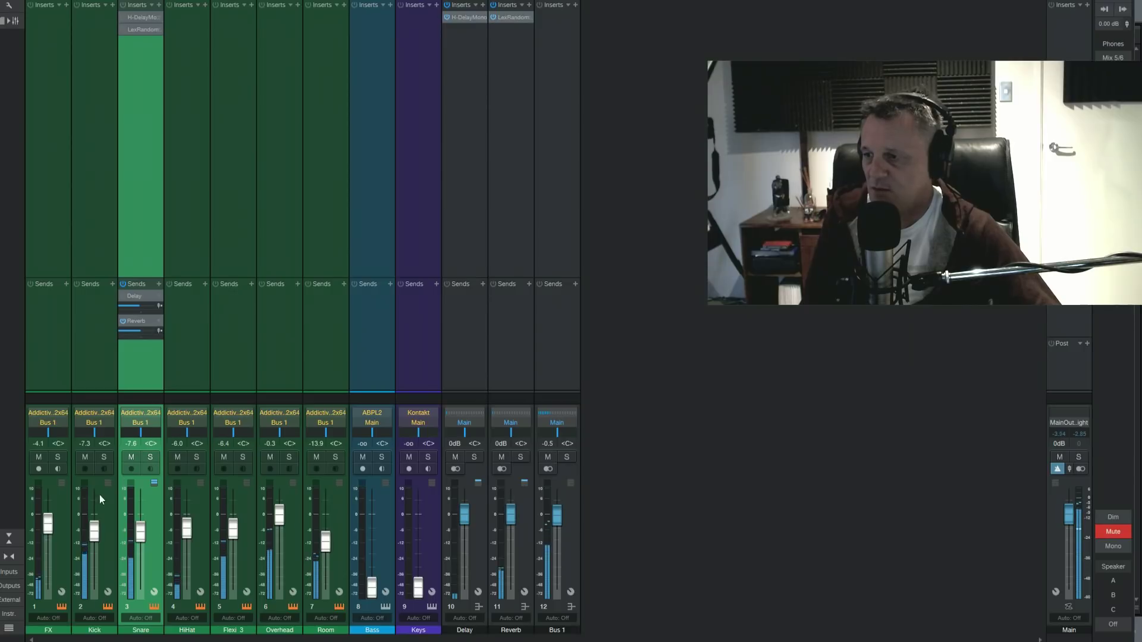
left_click_drag(558, 516, 562, 596)
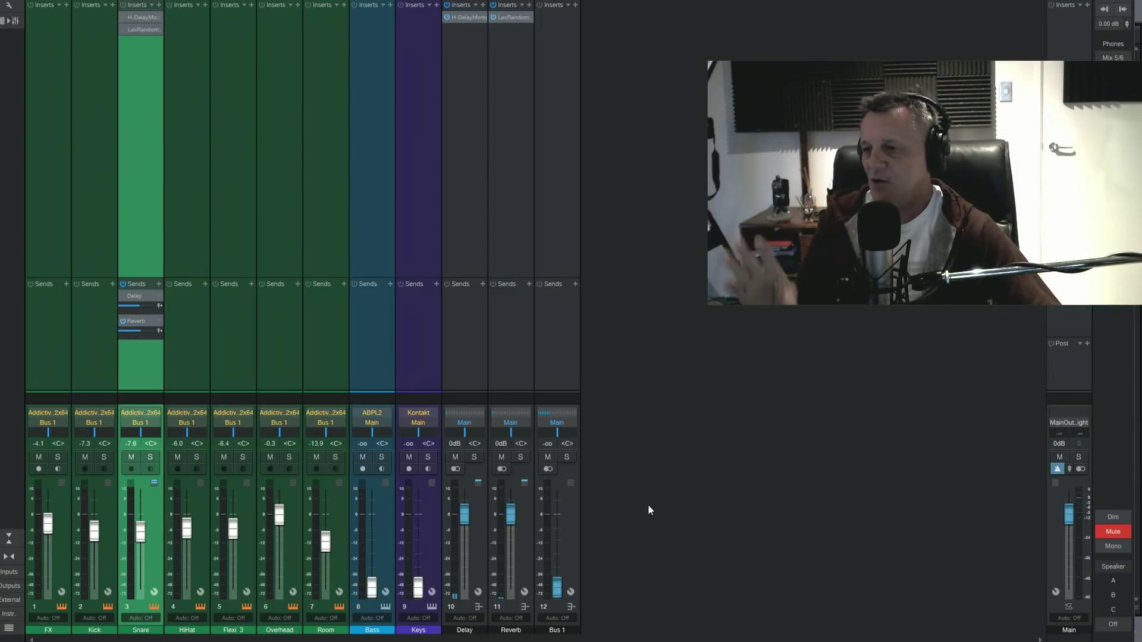
left_click_drag(560, 595, 559, 515)
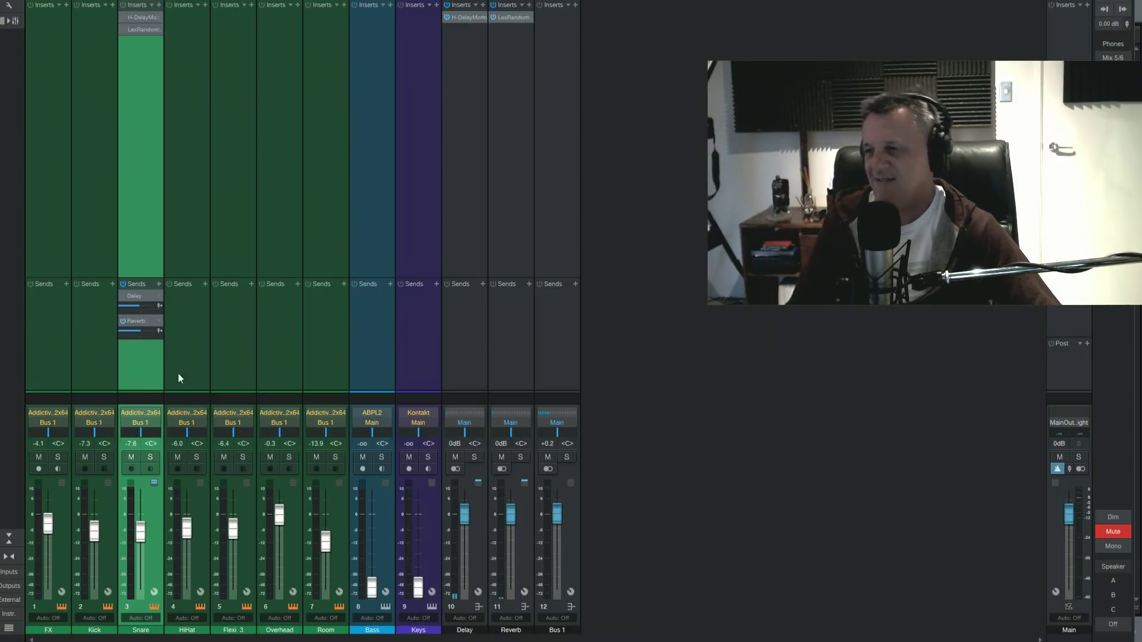
Switch the Snare's Reverb send to pre-fader, pull the Bus 1 fader fully down during playback, and raise it back up.
left_click(158, 331)
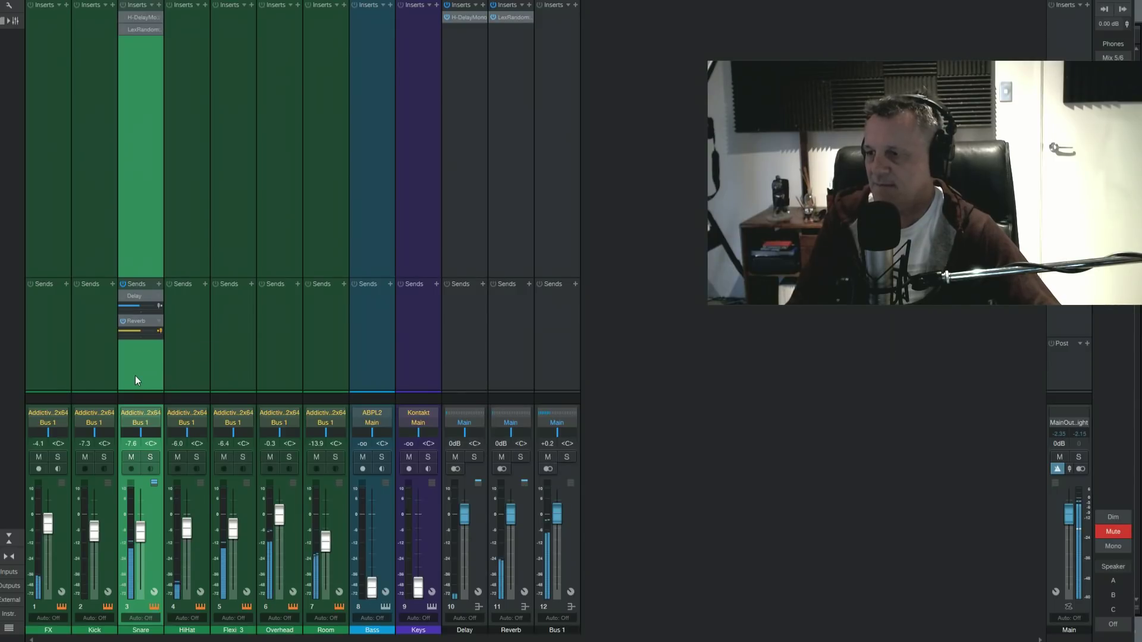
left_click_drag(557, 520, 558, 610)
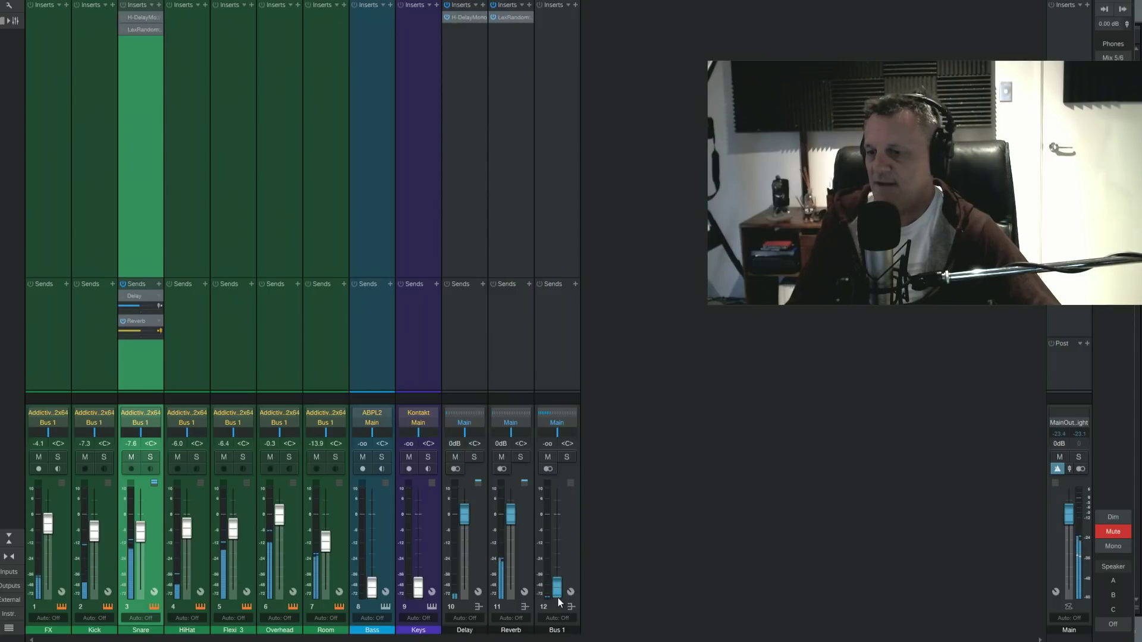
left_click_drag(558, 597, 563, 518)
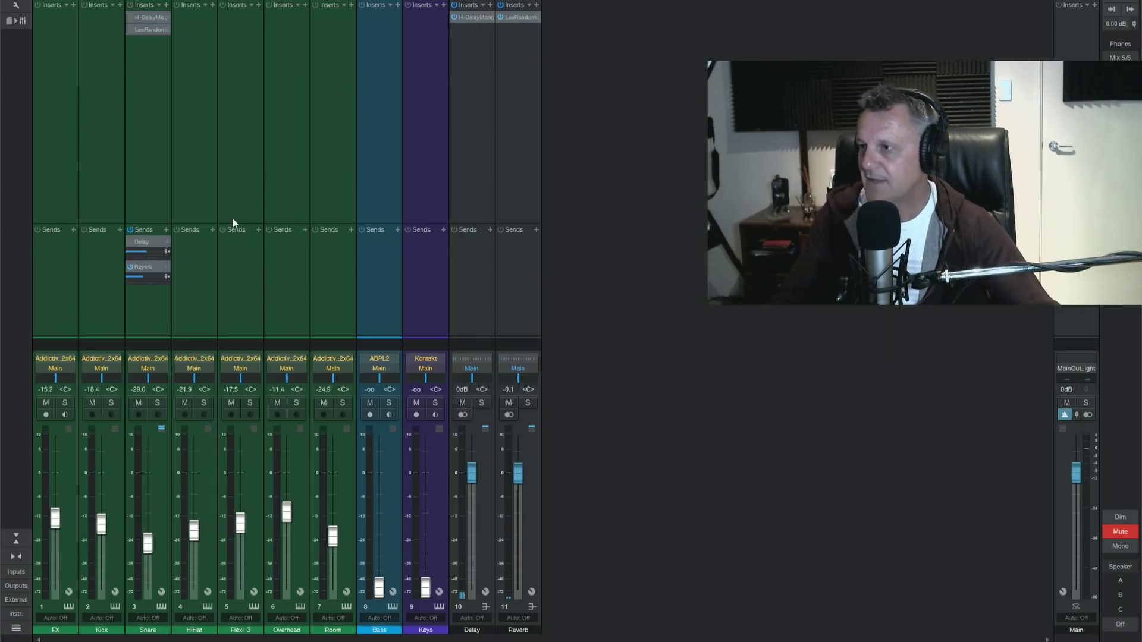
Add a VCA for the seven selected drum channels, FX through Room.
left_click(56, 191)
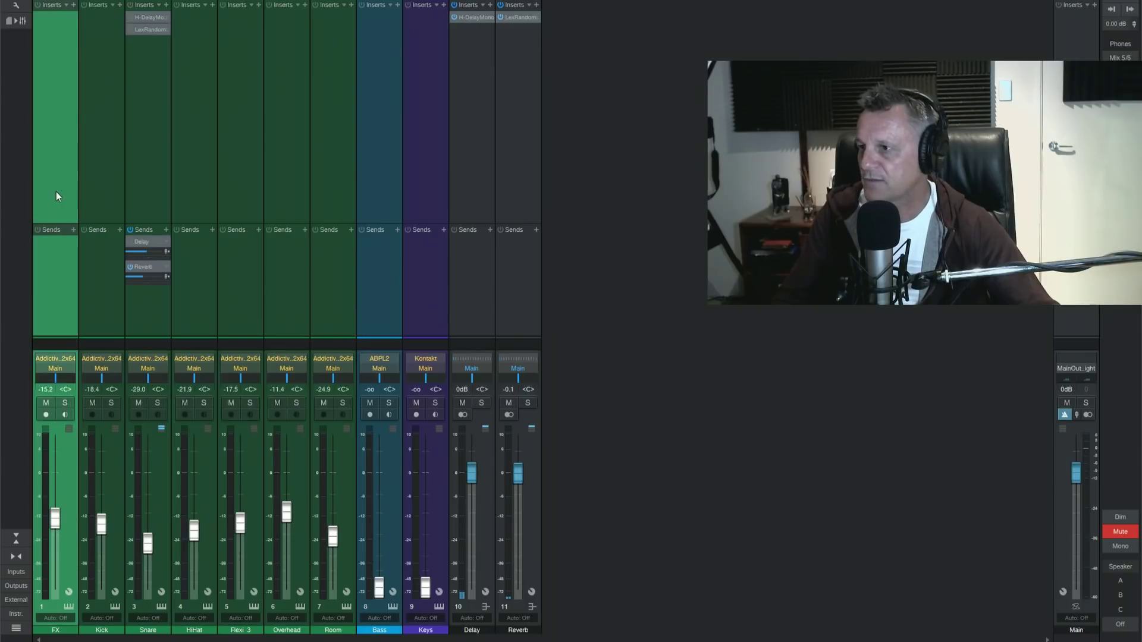
left_click(330, 203, "shift")
right_click(331, 203)
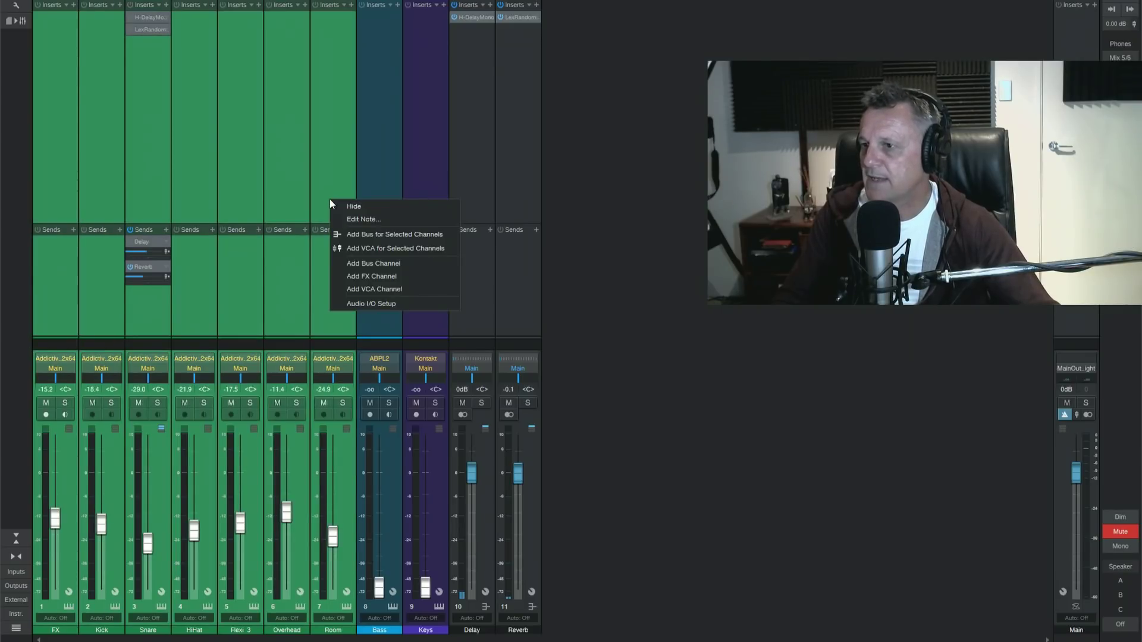
left_click(359, 248)
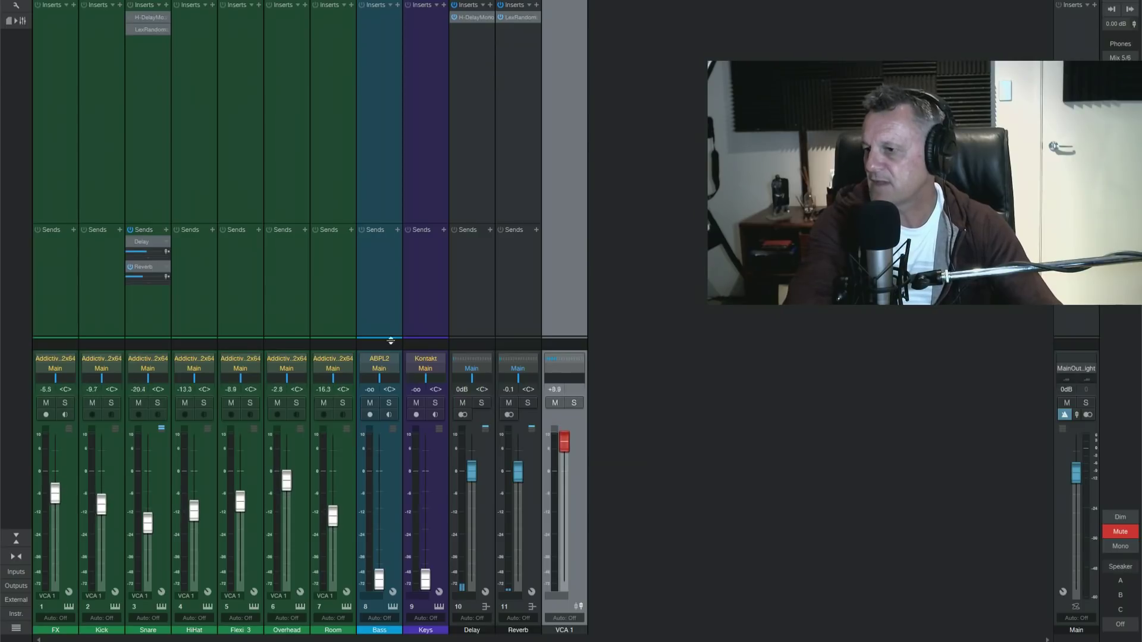
Raise only the HiHat fader to about +4.5 dB within the VCA group, and lower it back to about -22.5 dB.
left_click_drag(201, 530, 208, 454)
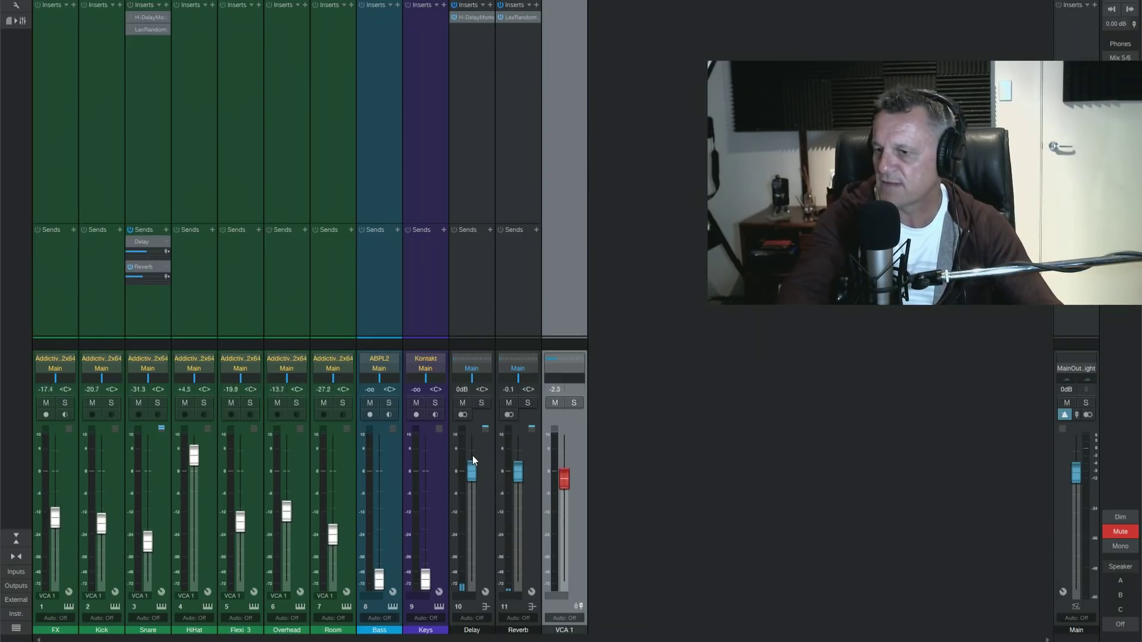
left_click_drag(195, 447, 195, 529)
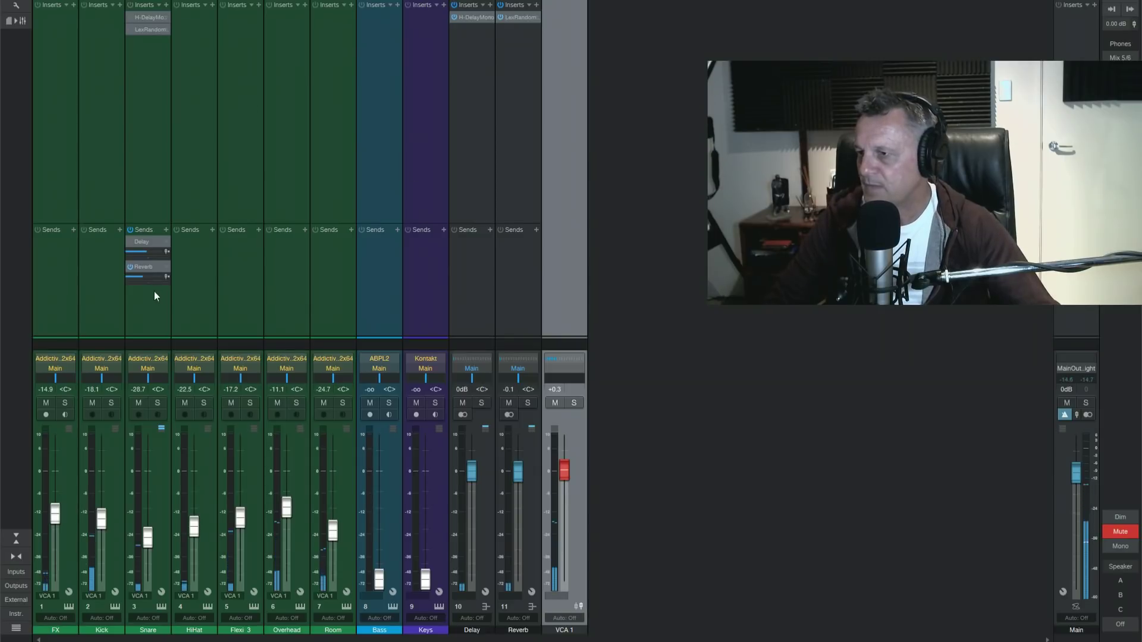
Raise the Snare's Reverb send to its full level during playback, and lower it back to around the middle of its range.
left_click_drag(143, 277, 166, 276)
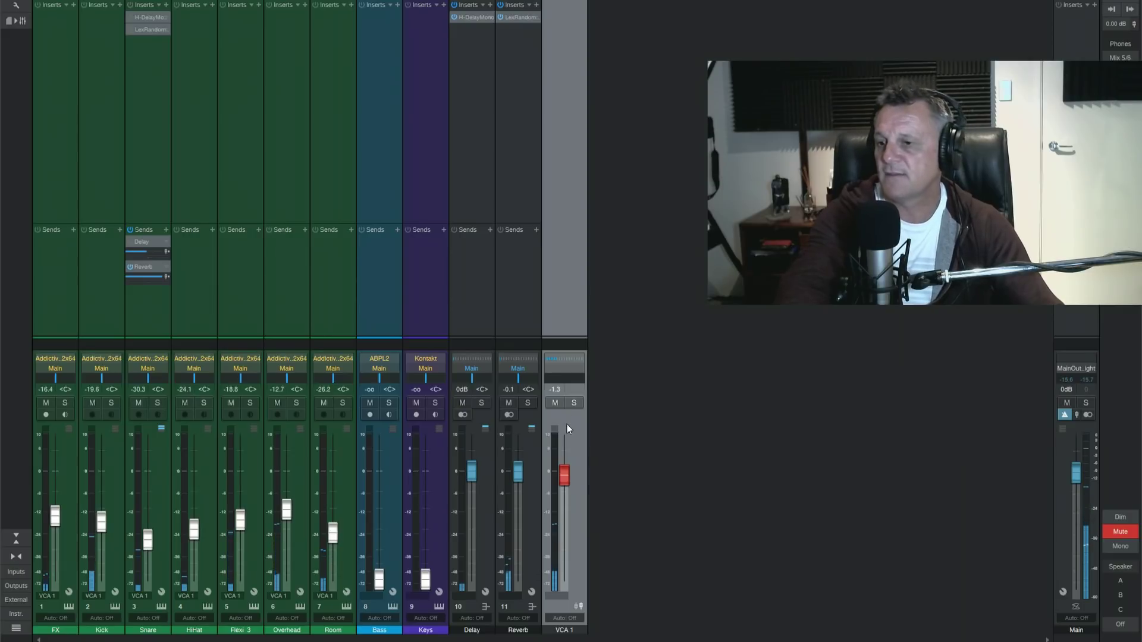
left_click_drag(159, 276, 144, 280)
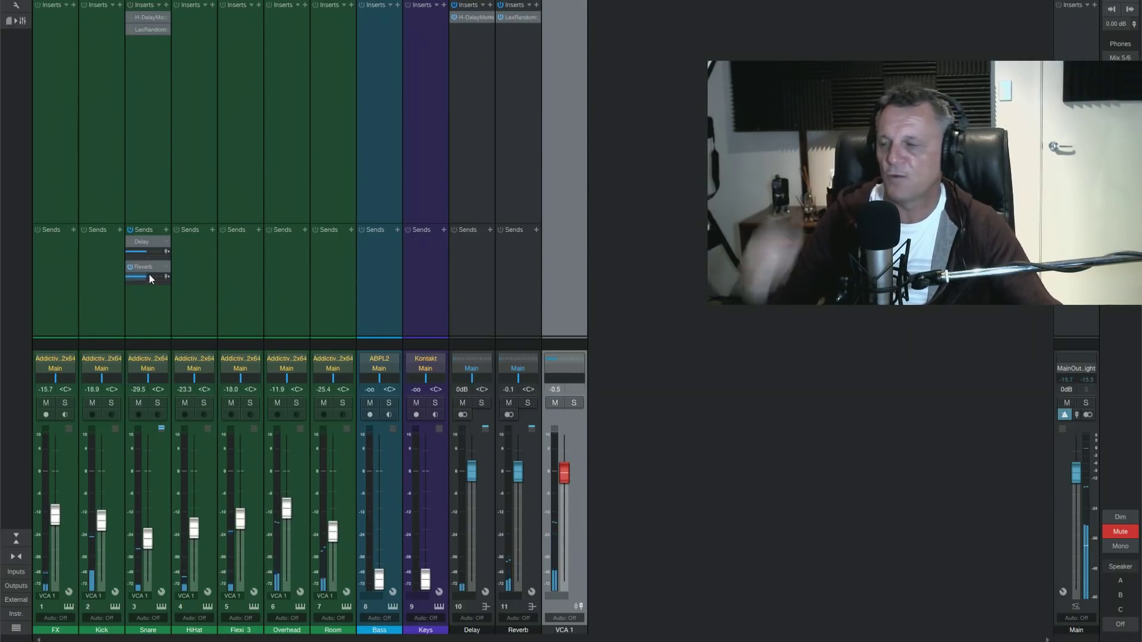
left_click_drag(148, 275, 138, 279)
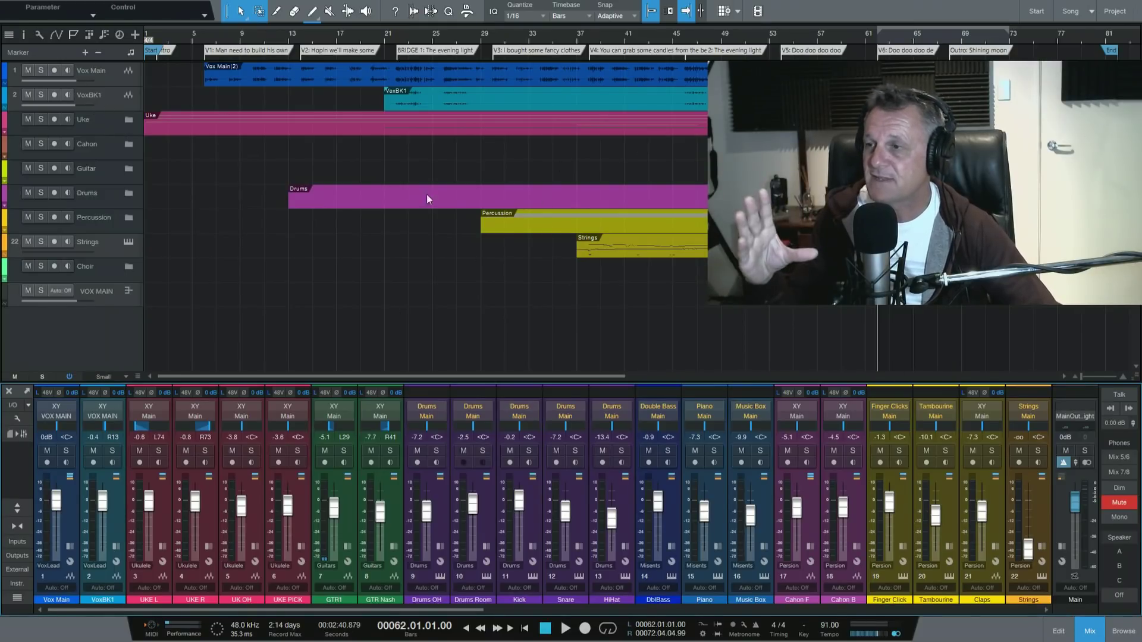
Enlarge the mixer and examine how the ukulele channels relate to the Ukulele, Guitars and other VCA channels.
left_click(27, 390)
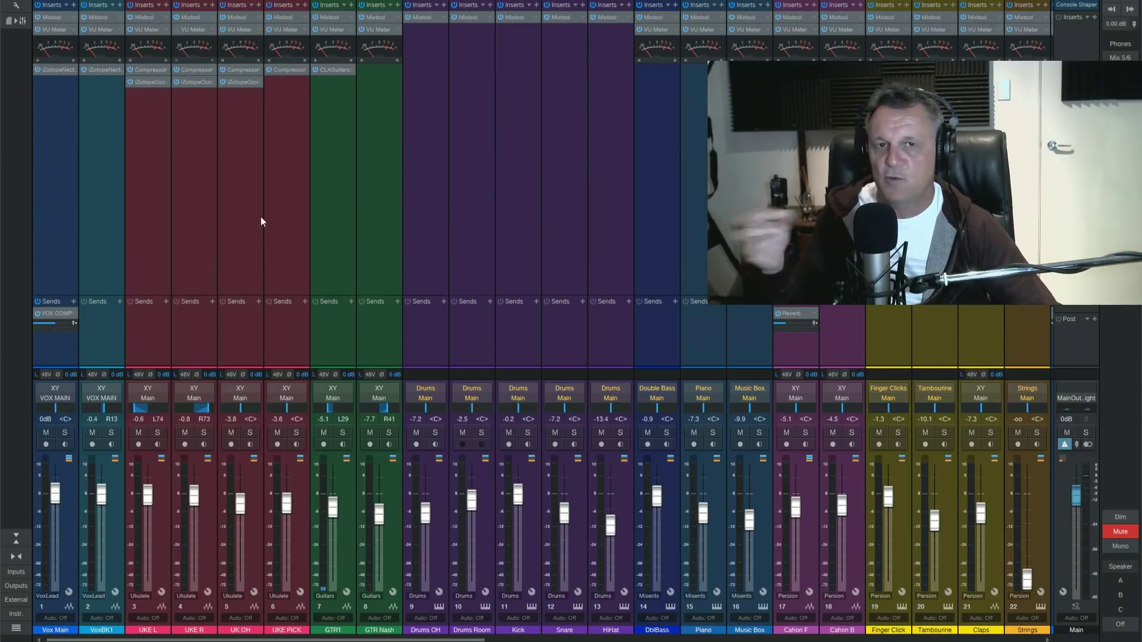
left_click(145, 251)
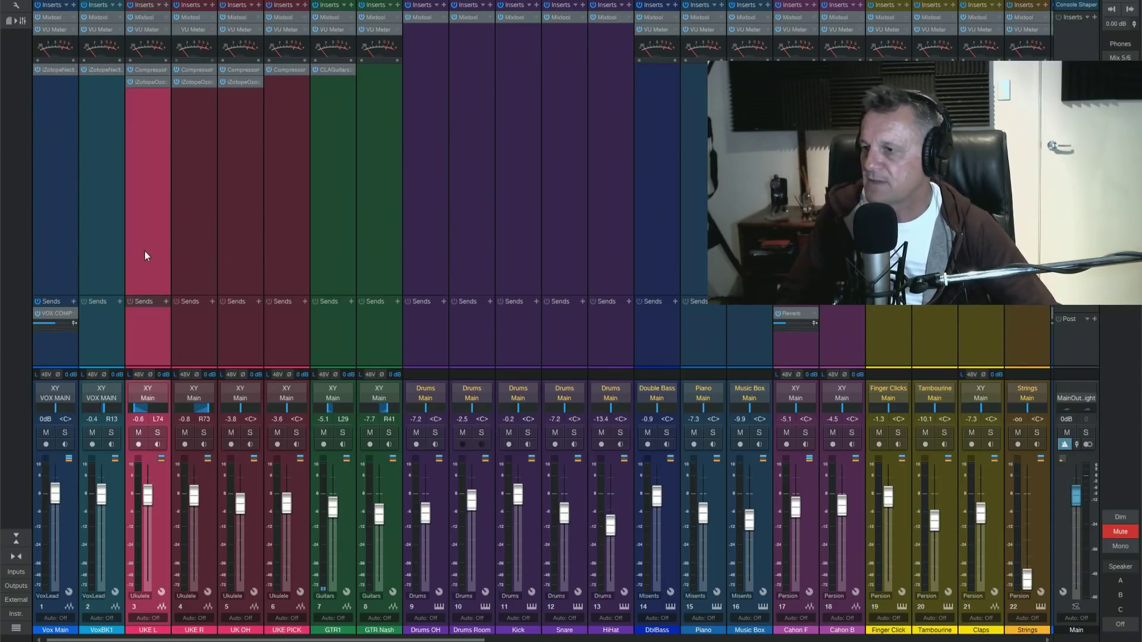
left_click(281, 228, "shift")
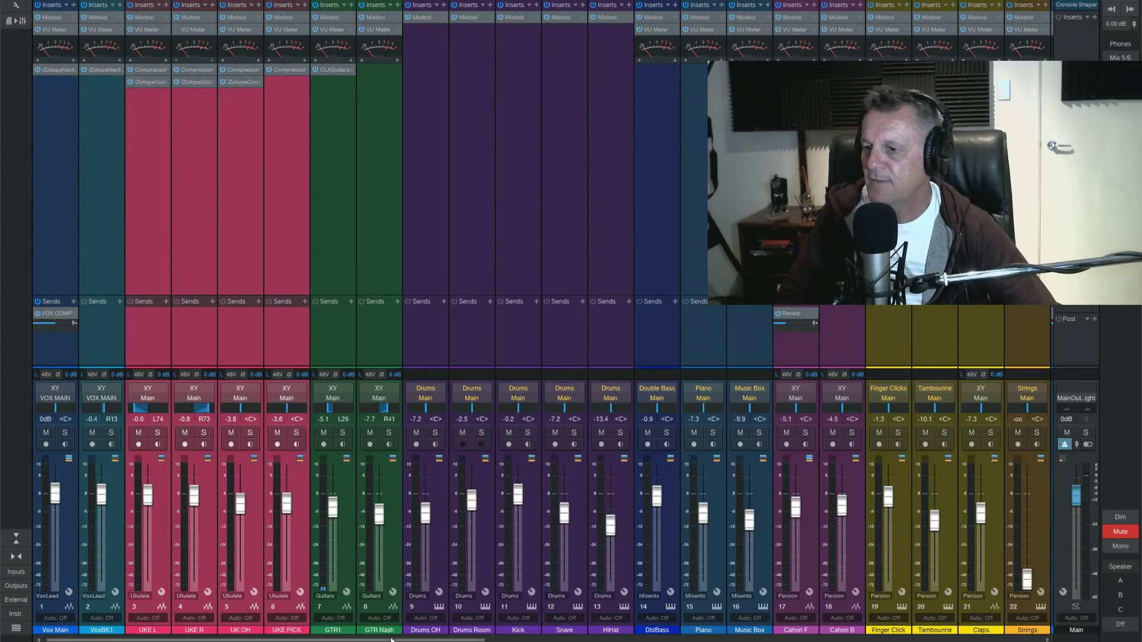
left_click_drag(261, 640, 1014, 640)
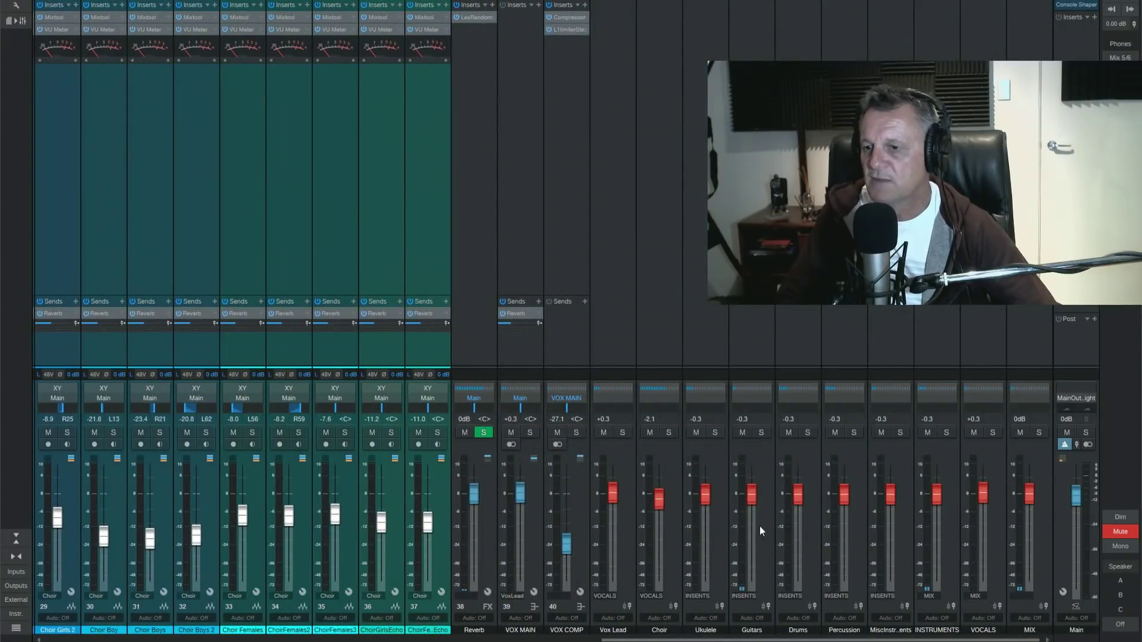
left_click(715, 305)
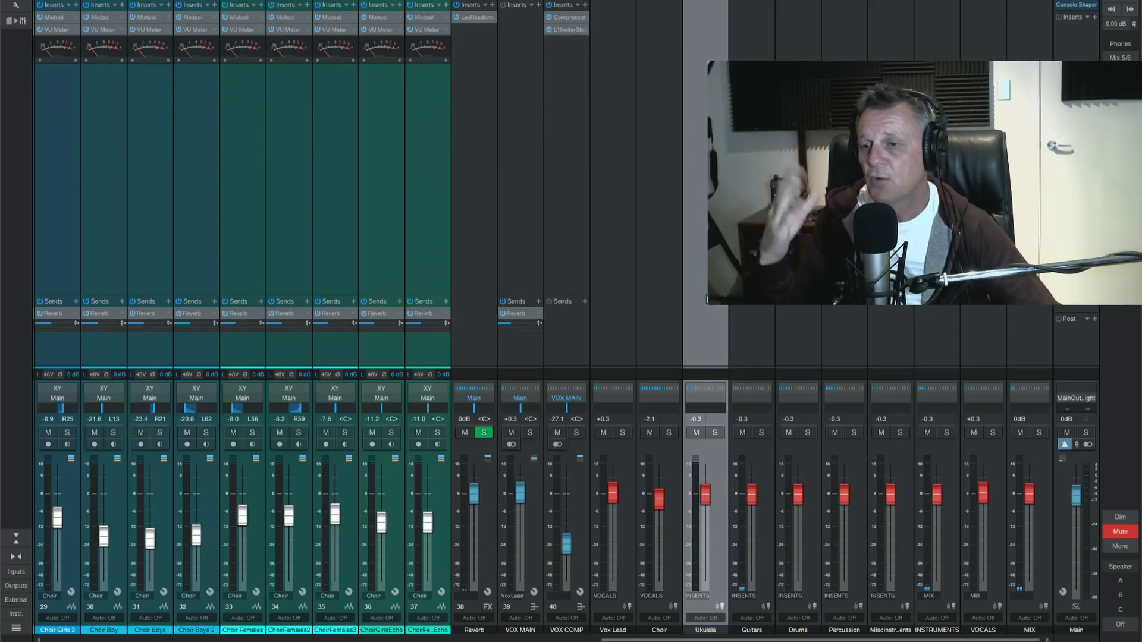
left_click(762, 586)
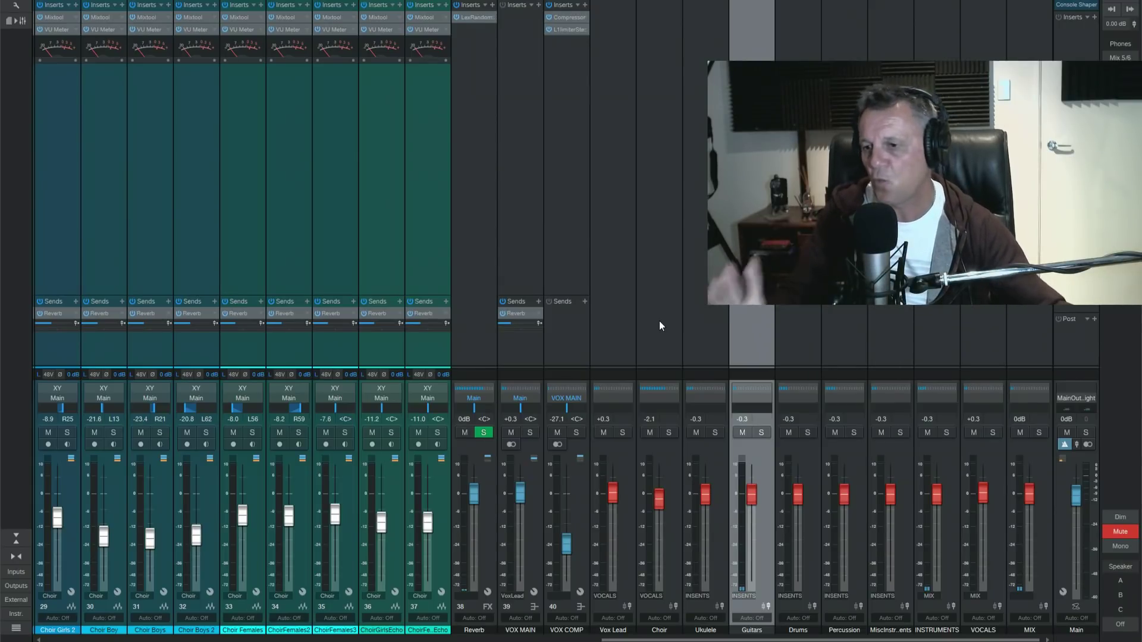
Examine the Reverb channel and the Vox Lead, Choir, Ukulele, Guitars, Drums and Percussion VCA channels by selecting them in turn.
left_click(476, 238)
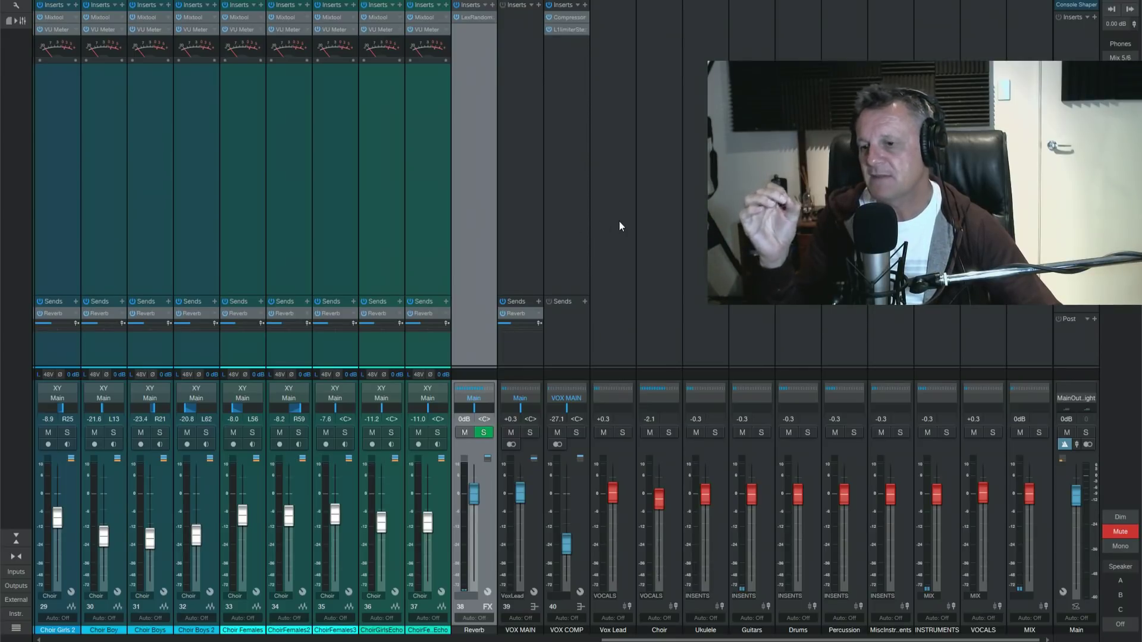
left_click(631, 291)
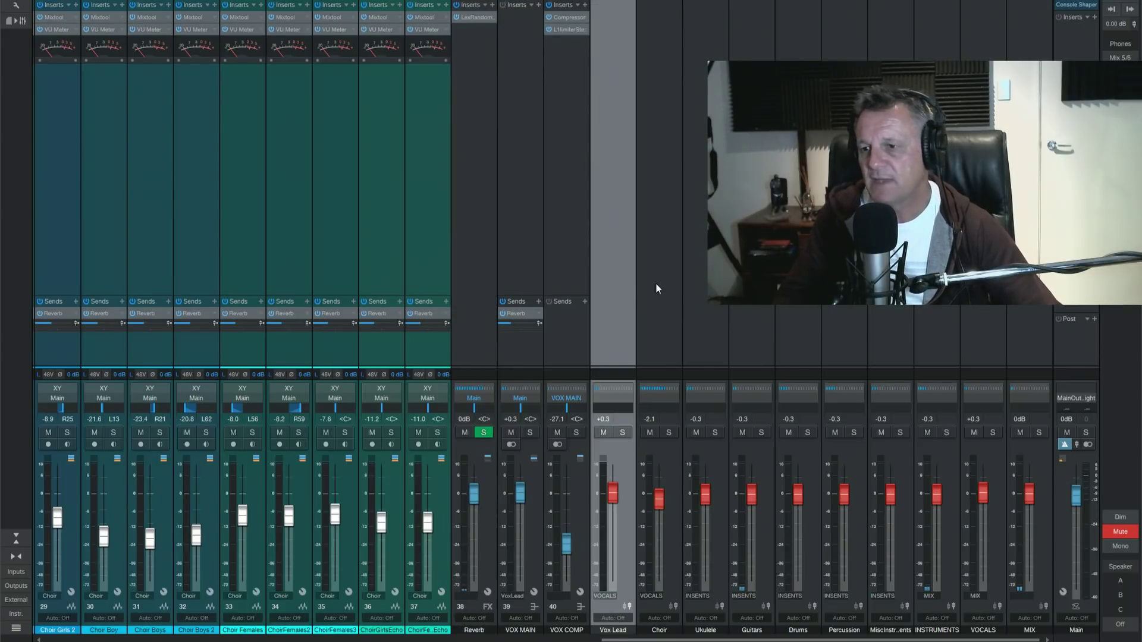
left_click(659, 282)
left_click(699, 275)
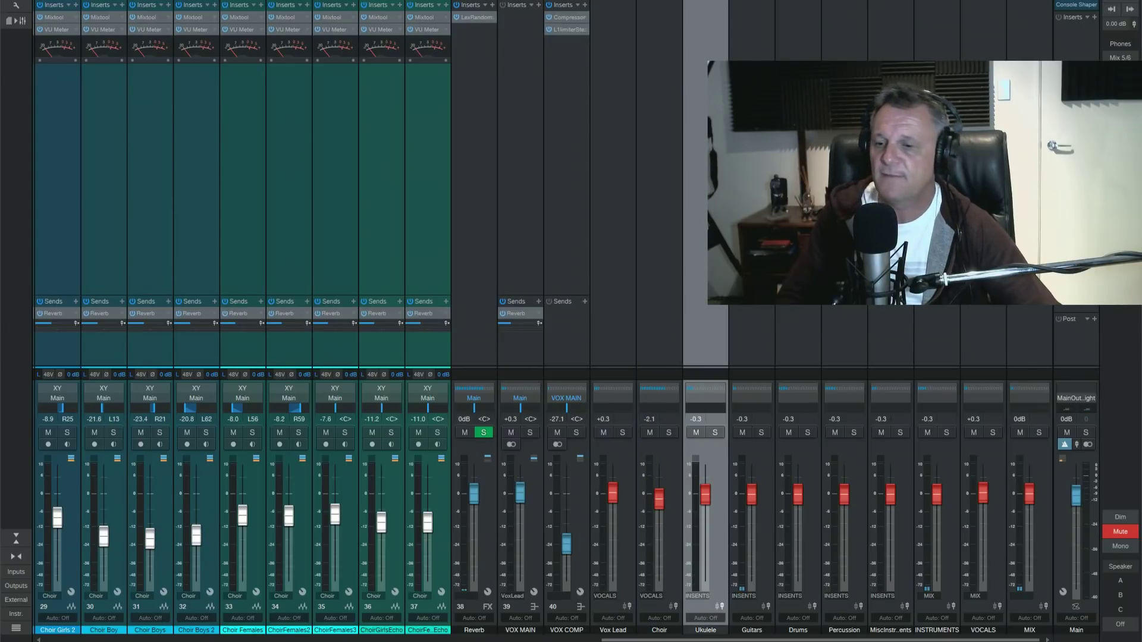
left_click(752, 279)
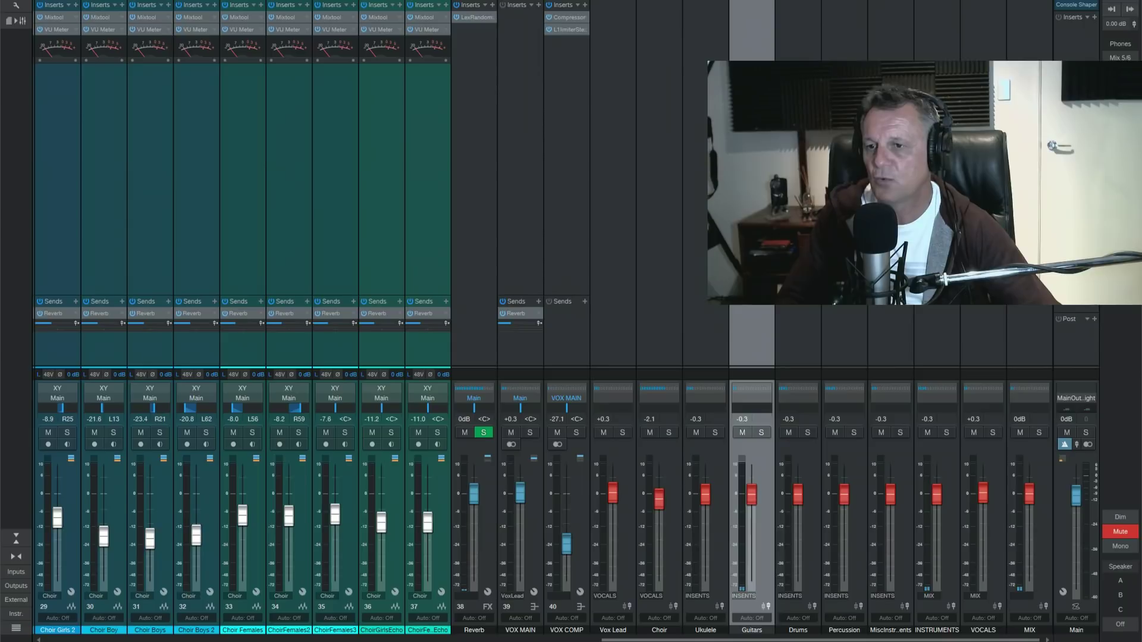
left_click(799, 279)
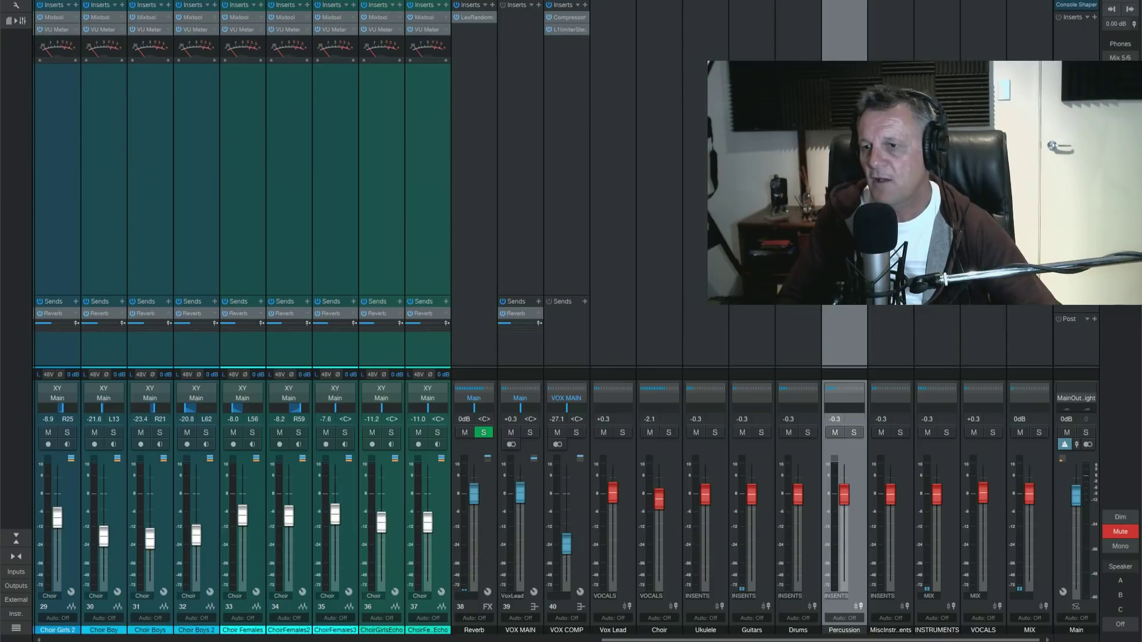
left_click(705, 630)
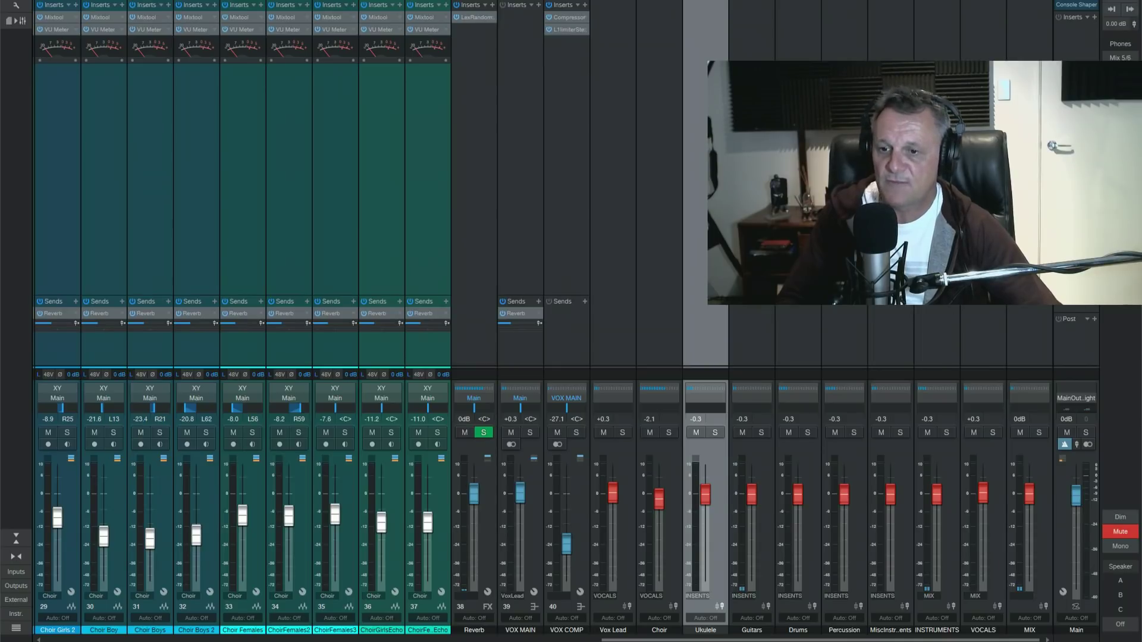
Lower the INSTRUMENTS VCA fader to about -26.4 dB to move its instrument VCAs, and bring it back to about -0.3 dB.
left_click(933, 319)
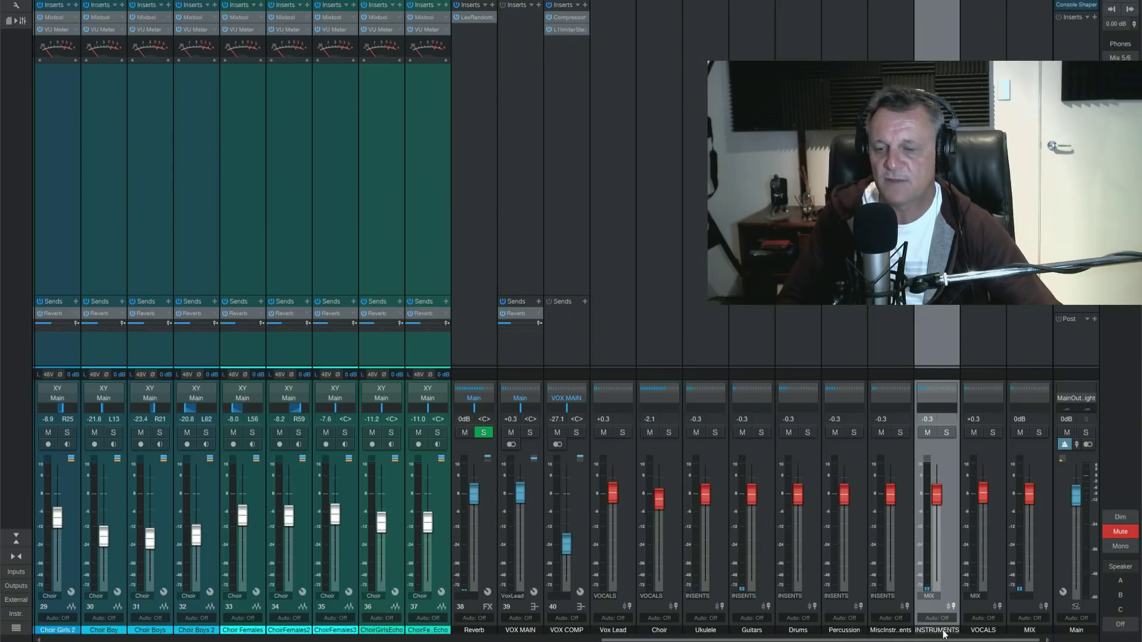
scroll(936, 503, "down", 3)
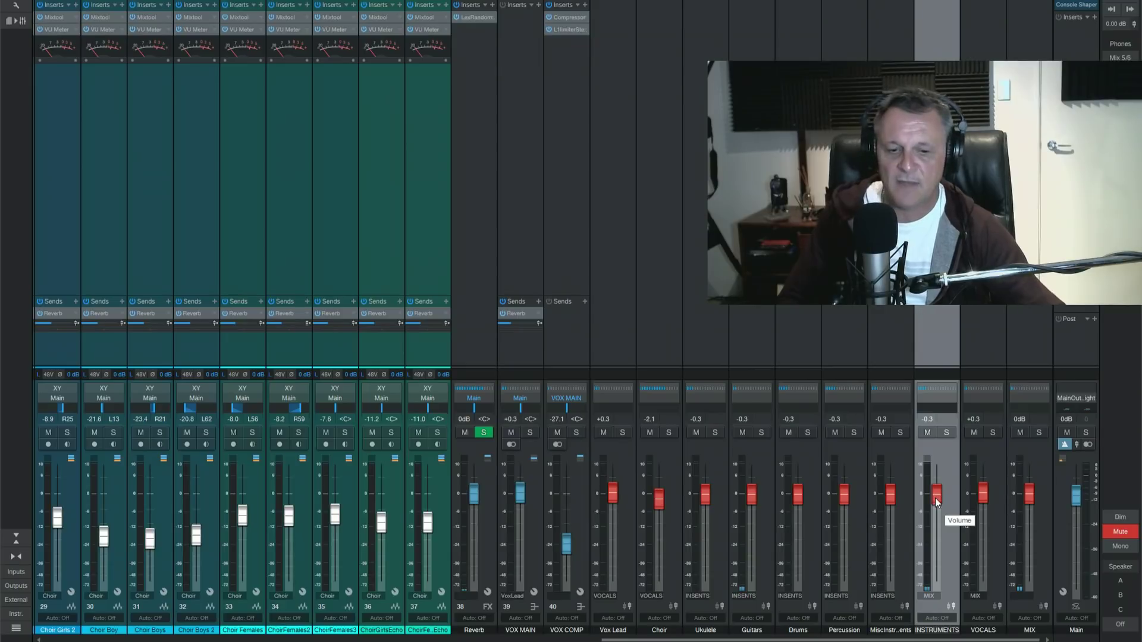
scroll(936, 503, "down", 15)
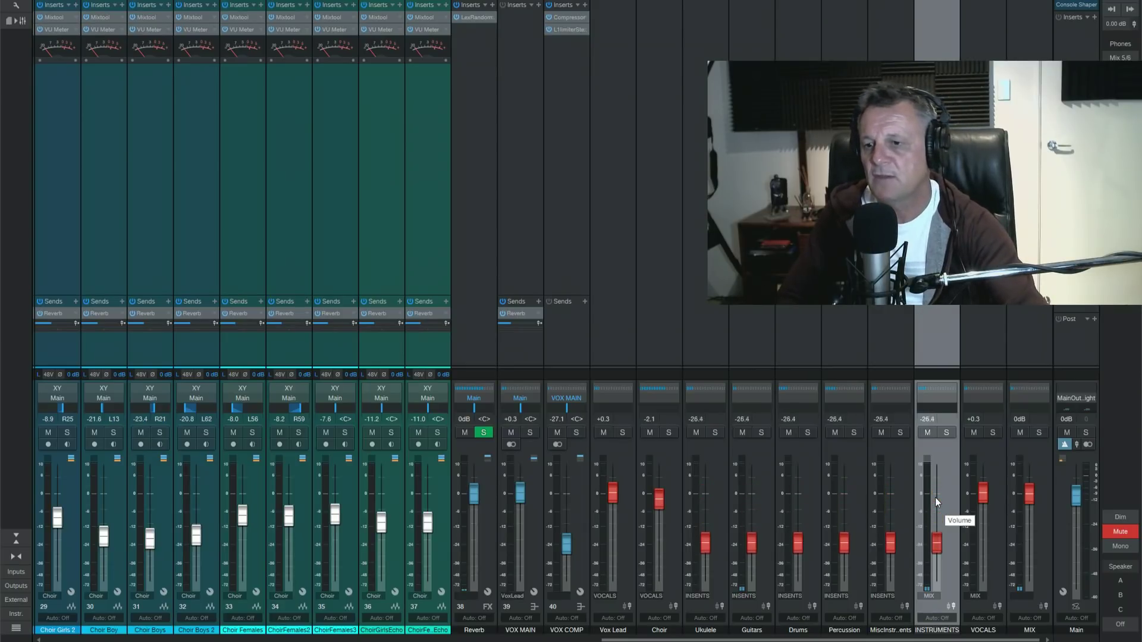
scroll(935, 497, "up", 10)
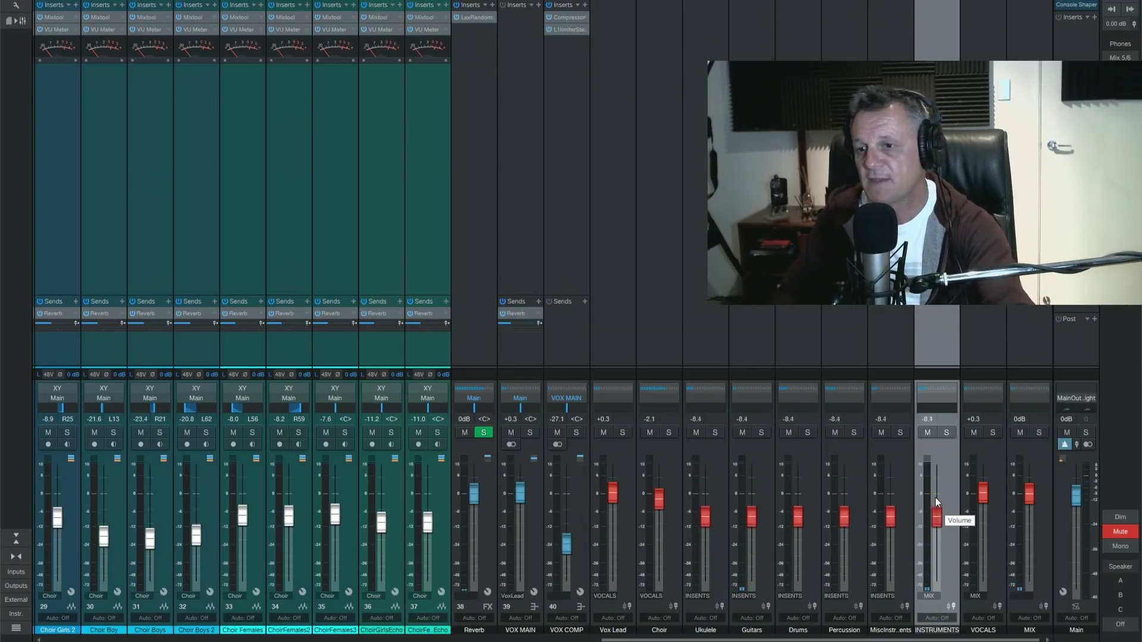
scroll(936, 501, "up", 4)
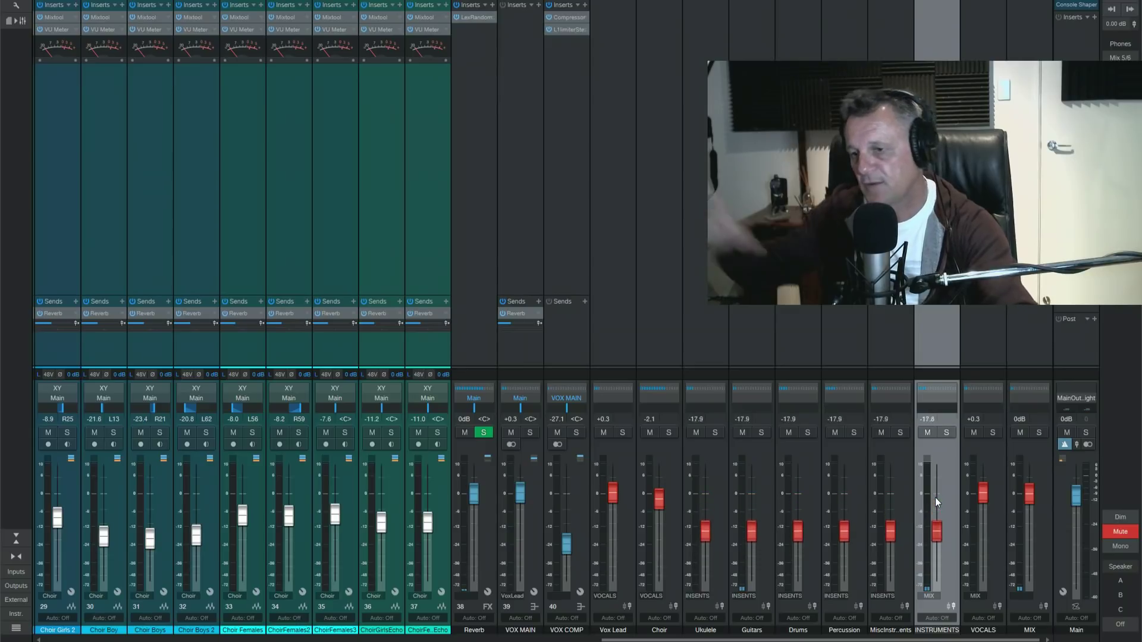
scroll(936, 502, "down", 7)
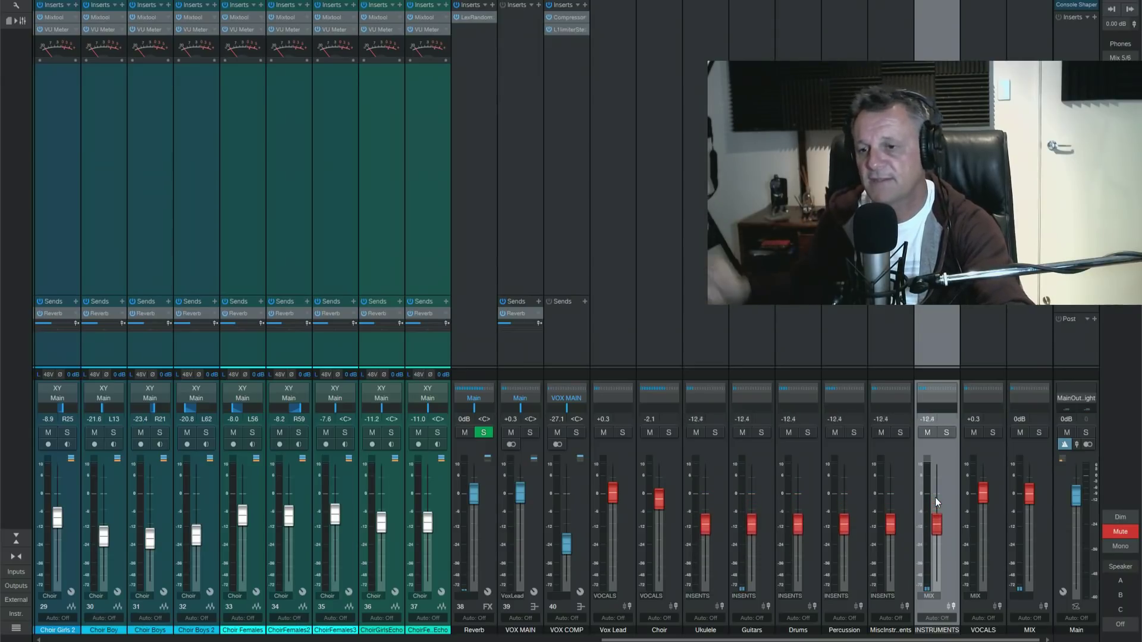
scroll(934, 497, "up", 9)
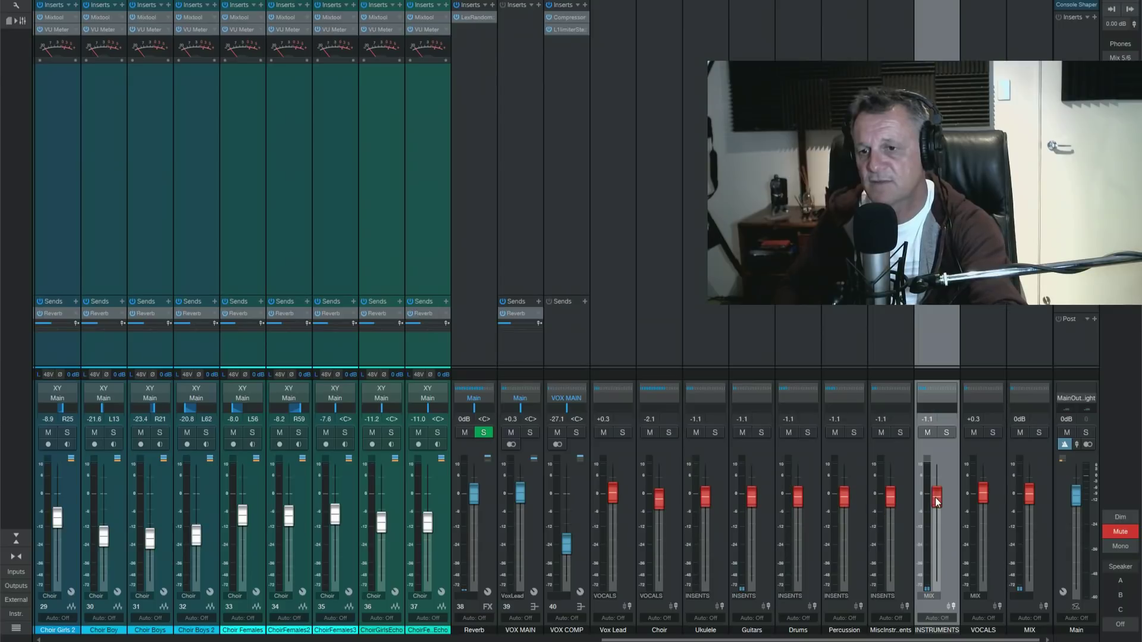
scroll(935, 501, "down", 1)
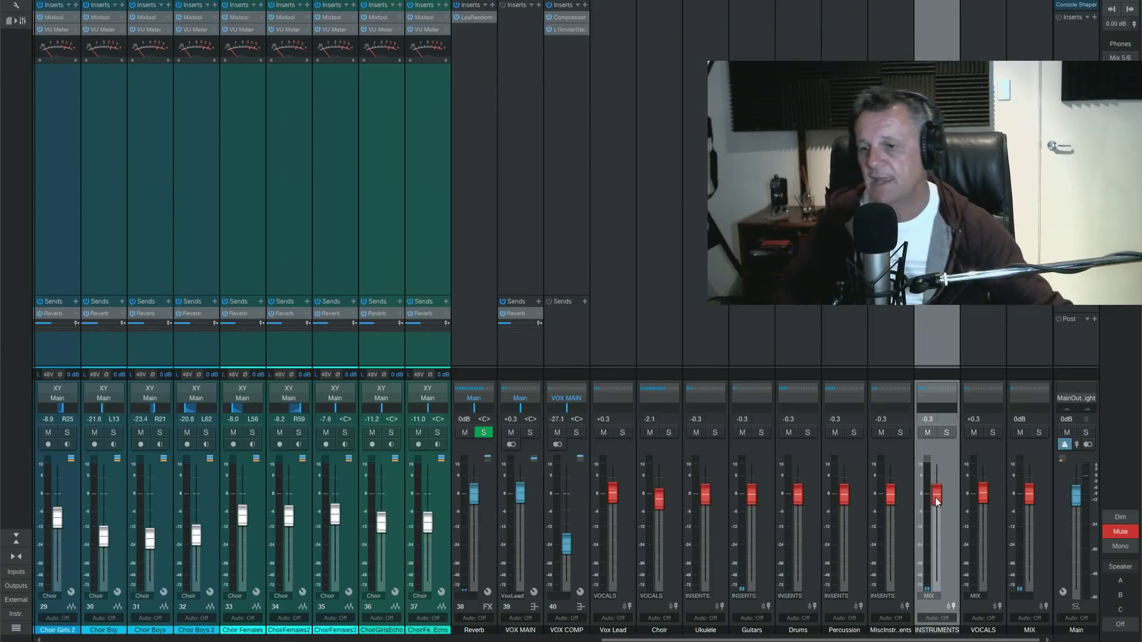
Lower the VOCALS and INSTRUMENTS VCA faders together, and bring them back to about -0.1 dB and -0.2 dB respectively.
left_click(623, 533)
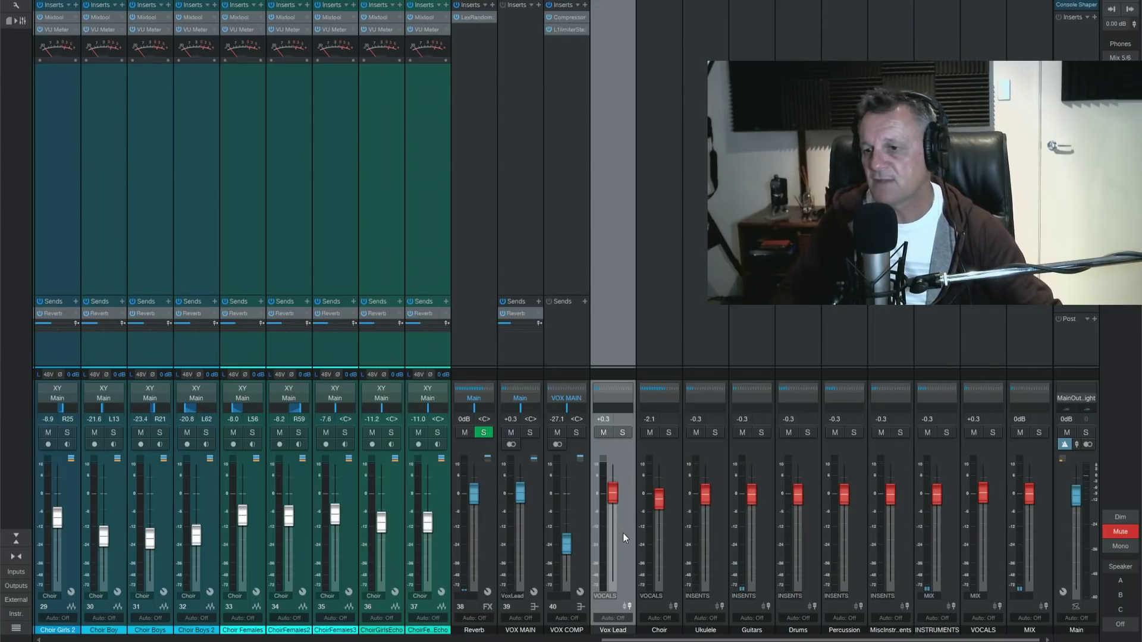
left_click(672, 522)
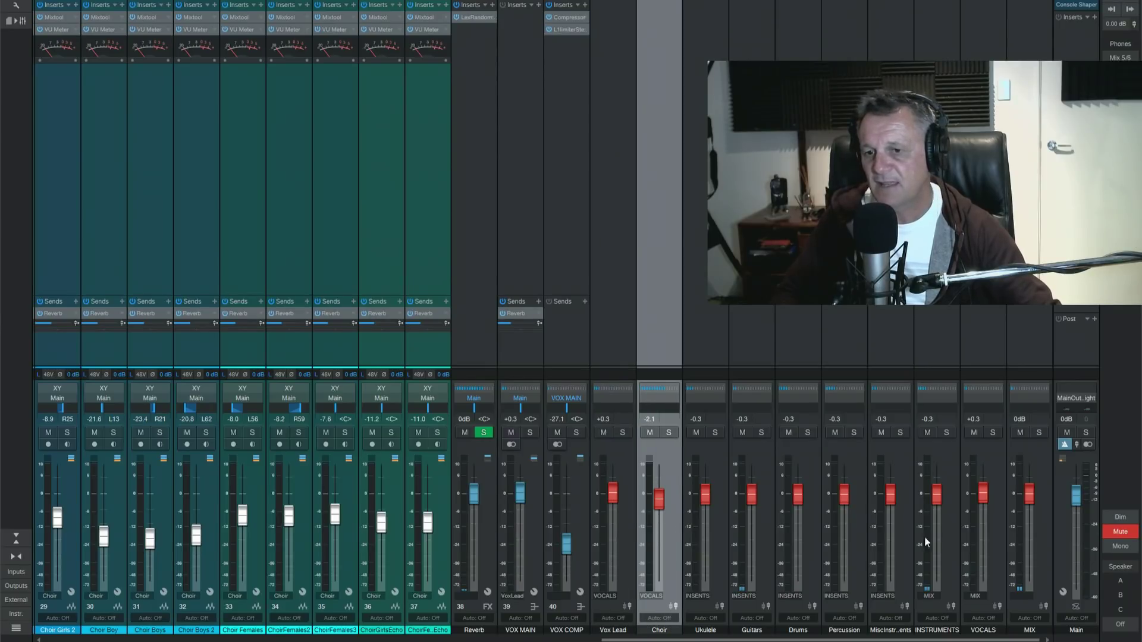
left_click(995, 520)
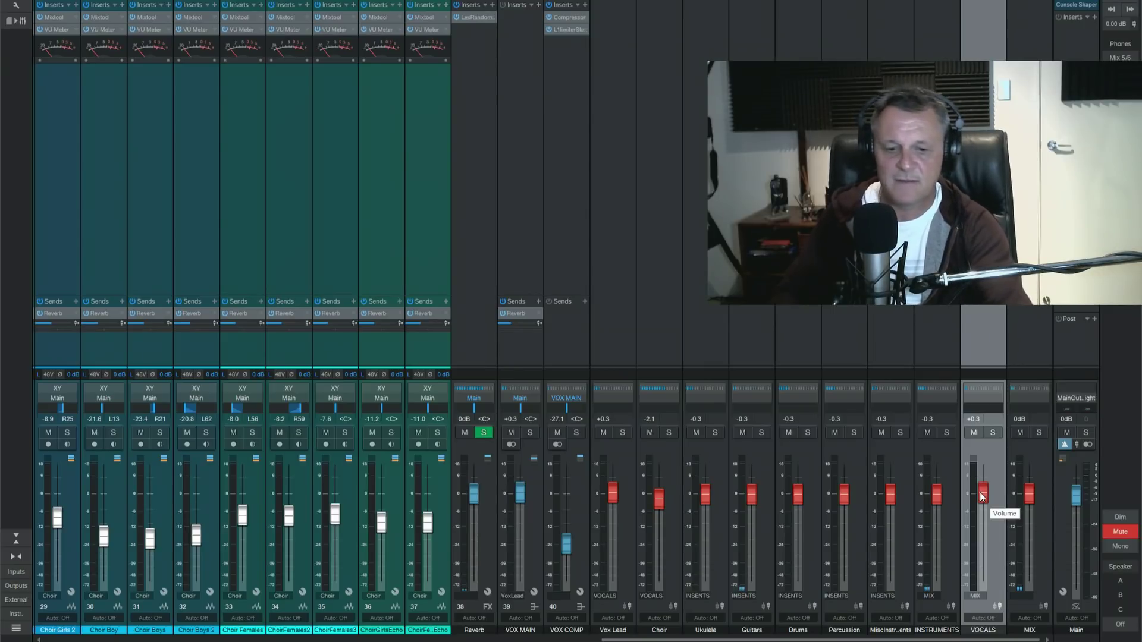
left_click_drag(982, 493, 982, 494)
scroll(981, 497, "down", 7)
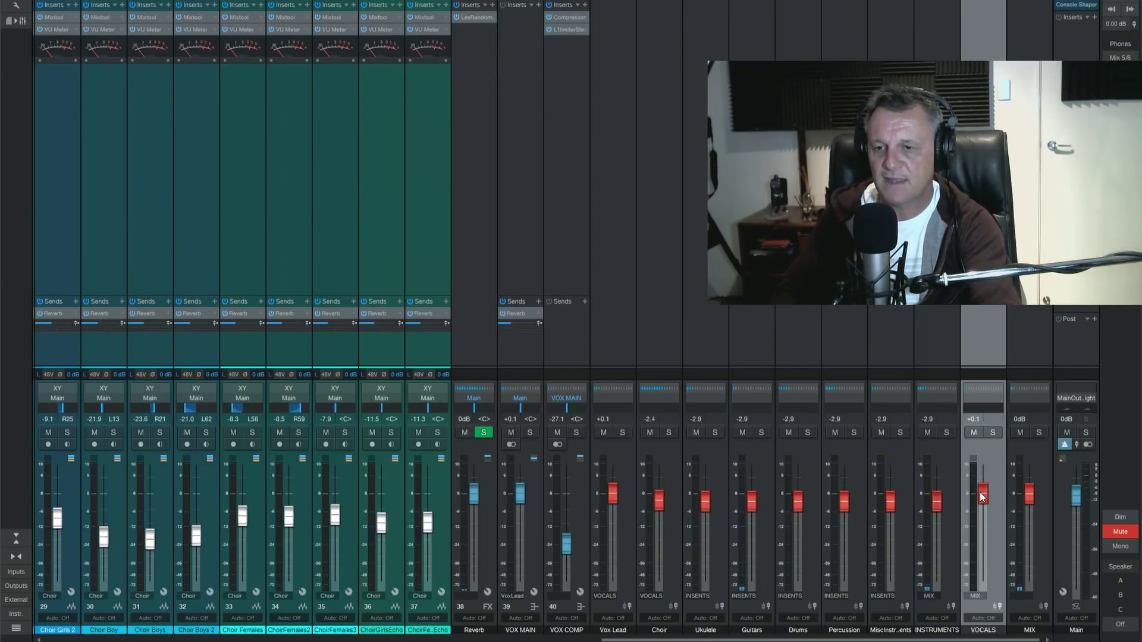
scroll(979, 491, "up", 6)
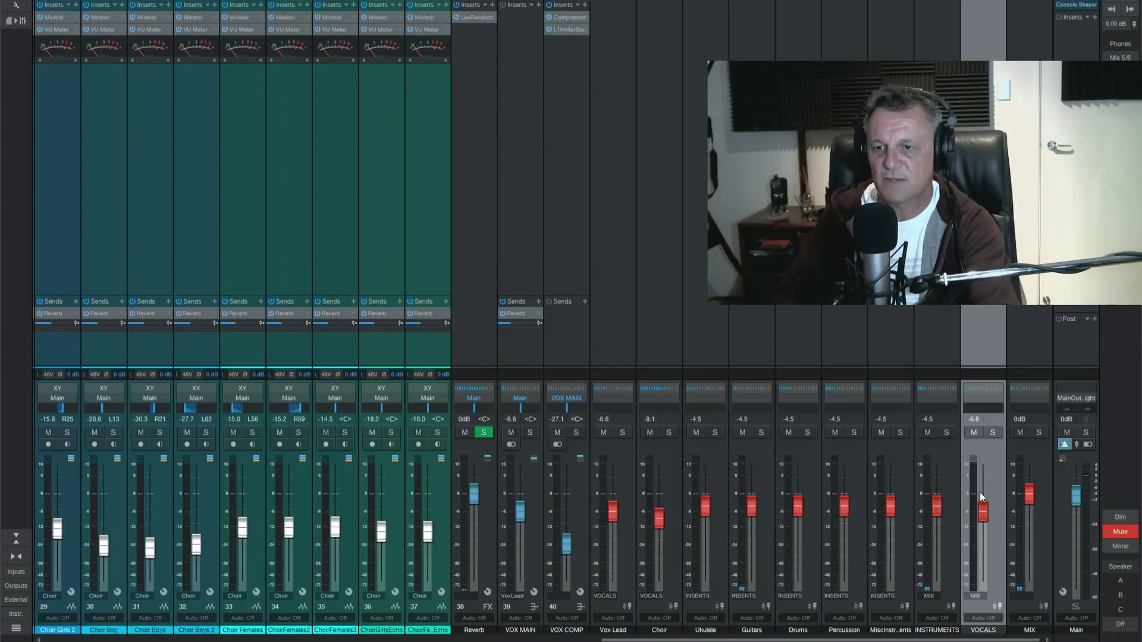
scroll(982, 498, "up", 1)
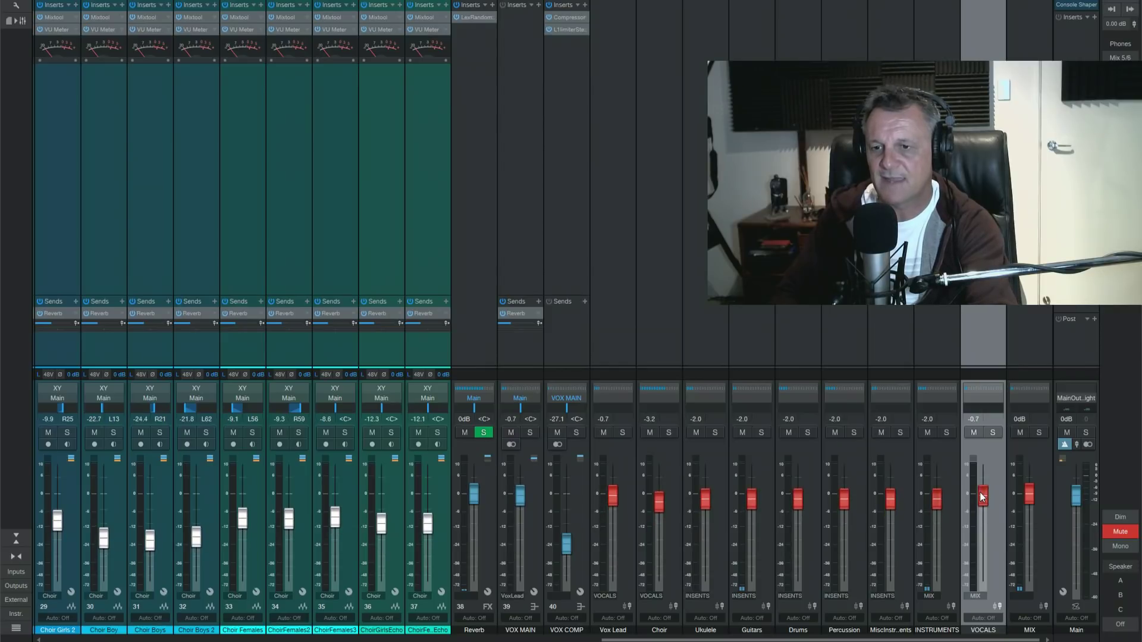
scroll(981, 497, "up", 1)
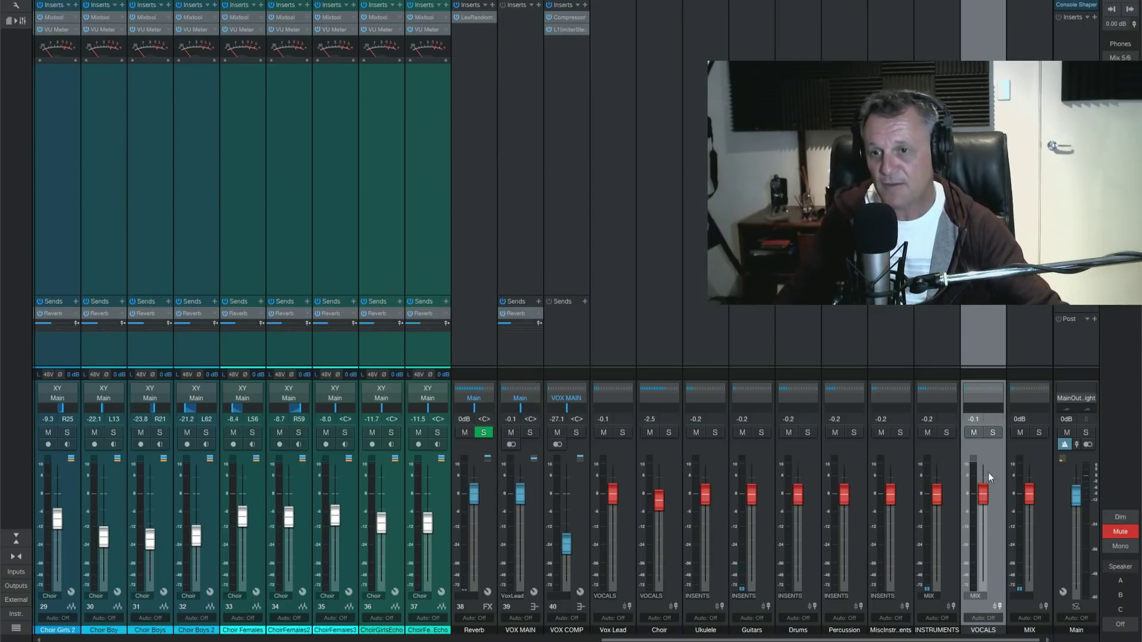
Lower the MIX VCA fader controlling INSTRUMENTS and VOCALS to about -2.5 dB, and return it to 0 dB.
left_click(932, 313)
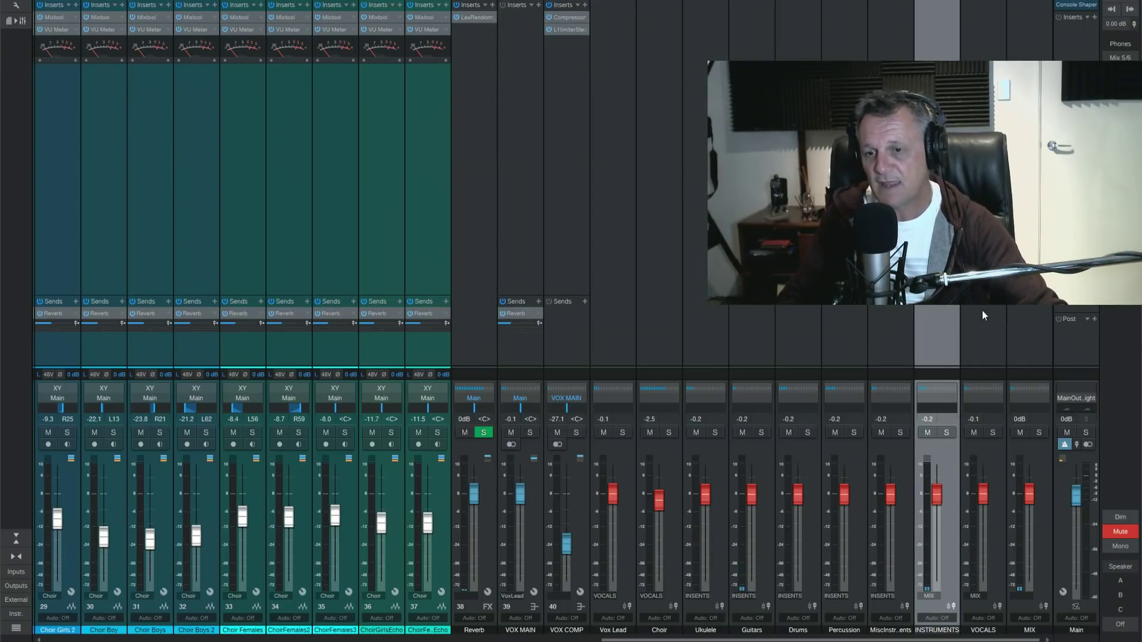
left_click(983, 311, "shift")
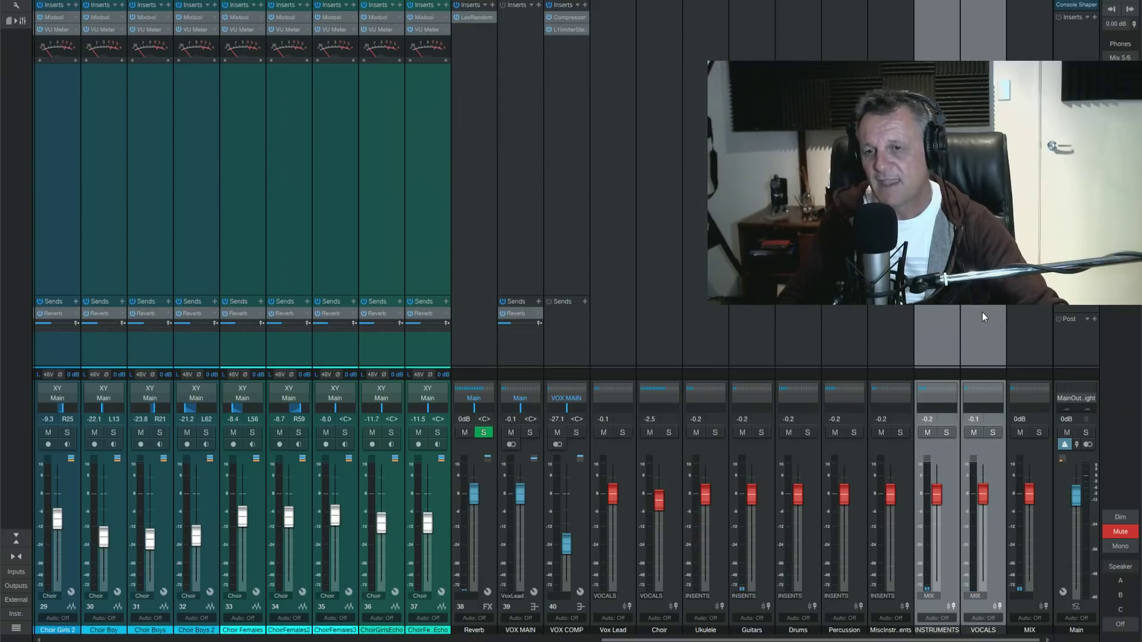
left_click(1028, 305)
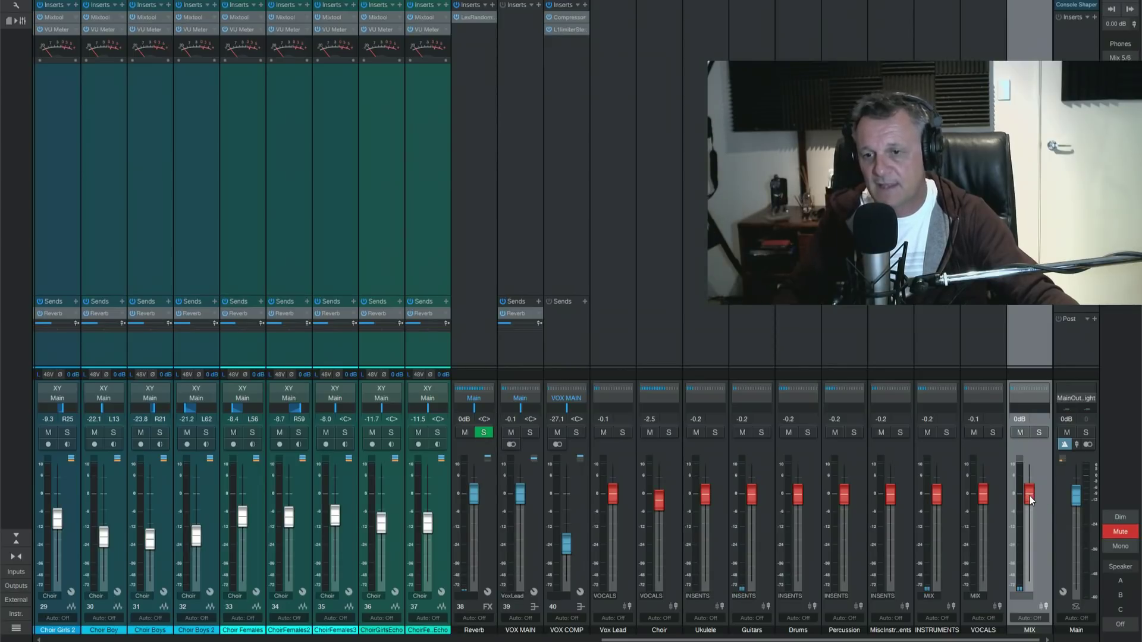
left_click_drag(1029, 496, 1031, 507)
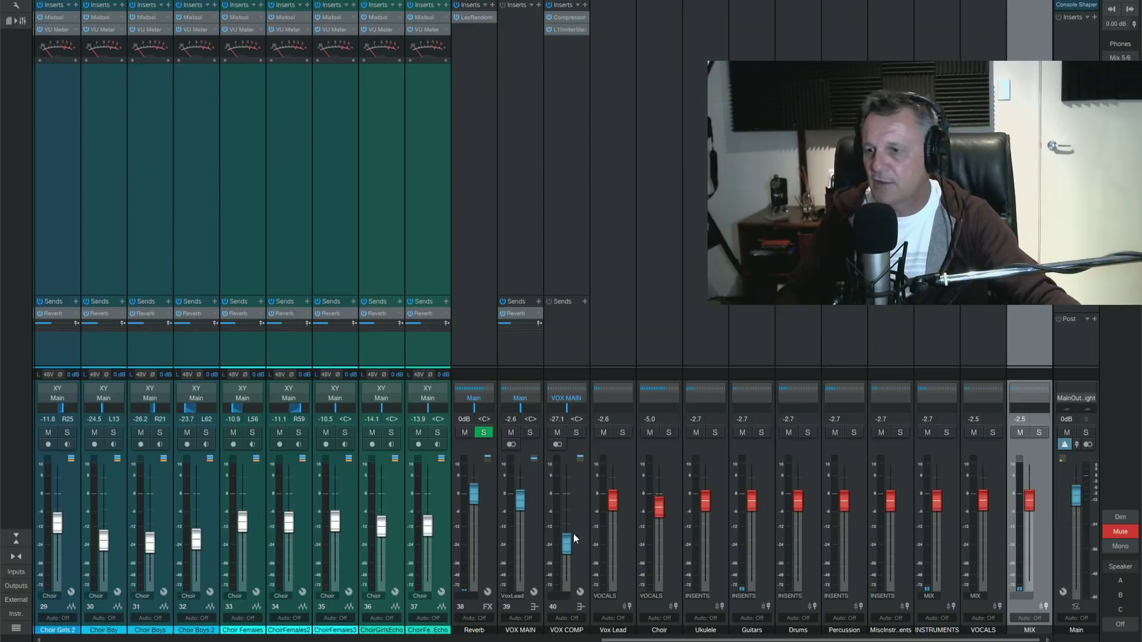
mouse_move(1028, 501)
left_mouse_down()
mouse_move(1032, 529)
mouse_move(1028, 495)
left_mouse_up()
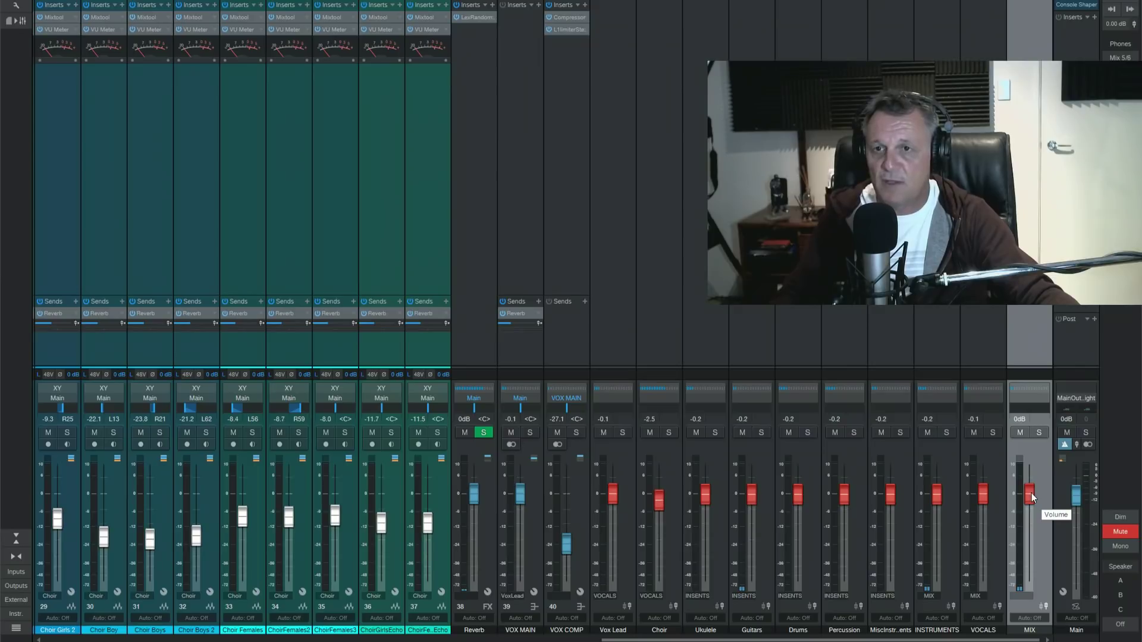
left_click_drag(1032, 499, 1032, 496)
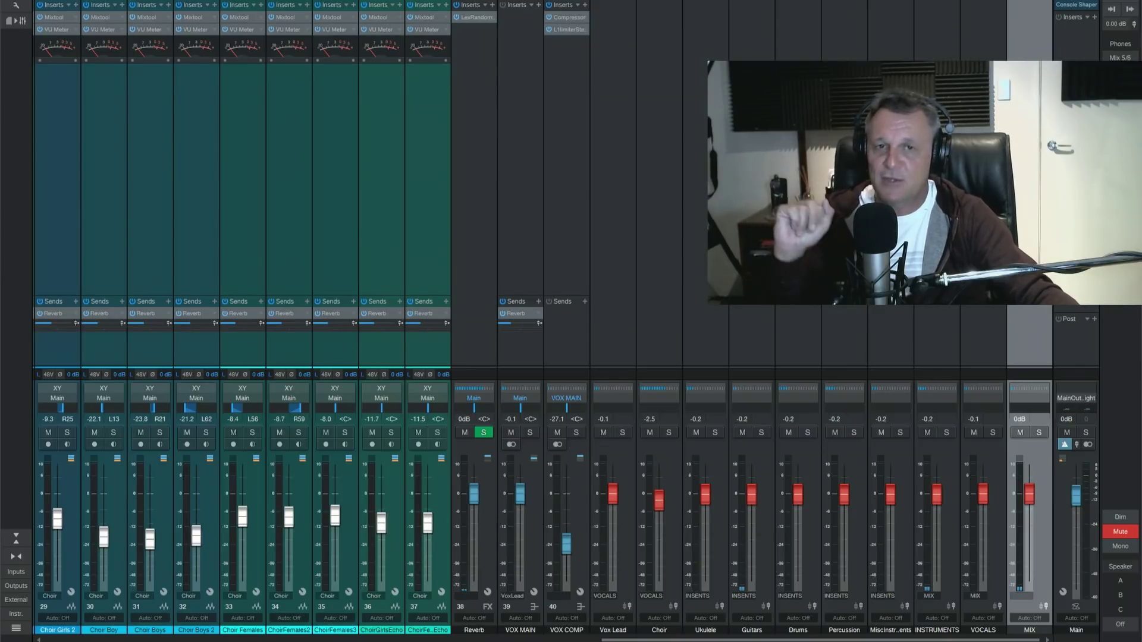